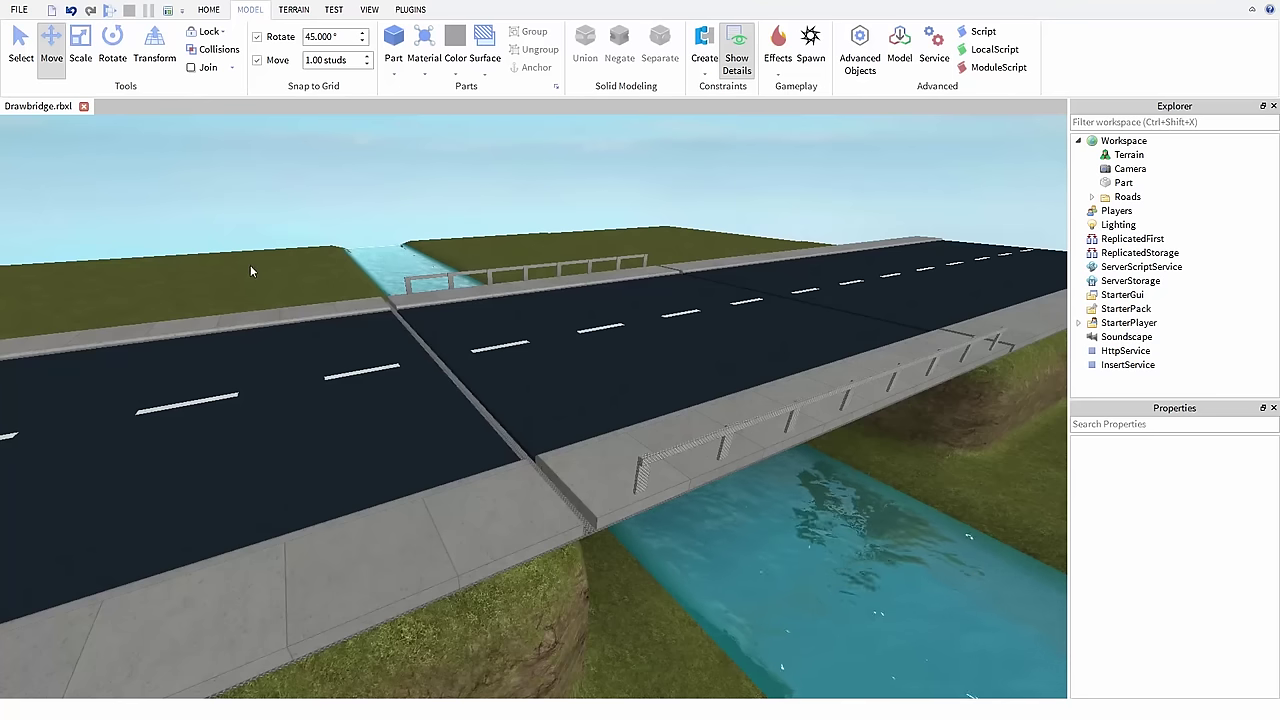
# Step: Create a Hinge constraint between the left and right median walls across the gap
pyautogui.moveTo(250, 270); pyautogui.dragTo(250, 260, button='right')
pyautogui.click(571, 411)
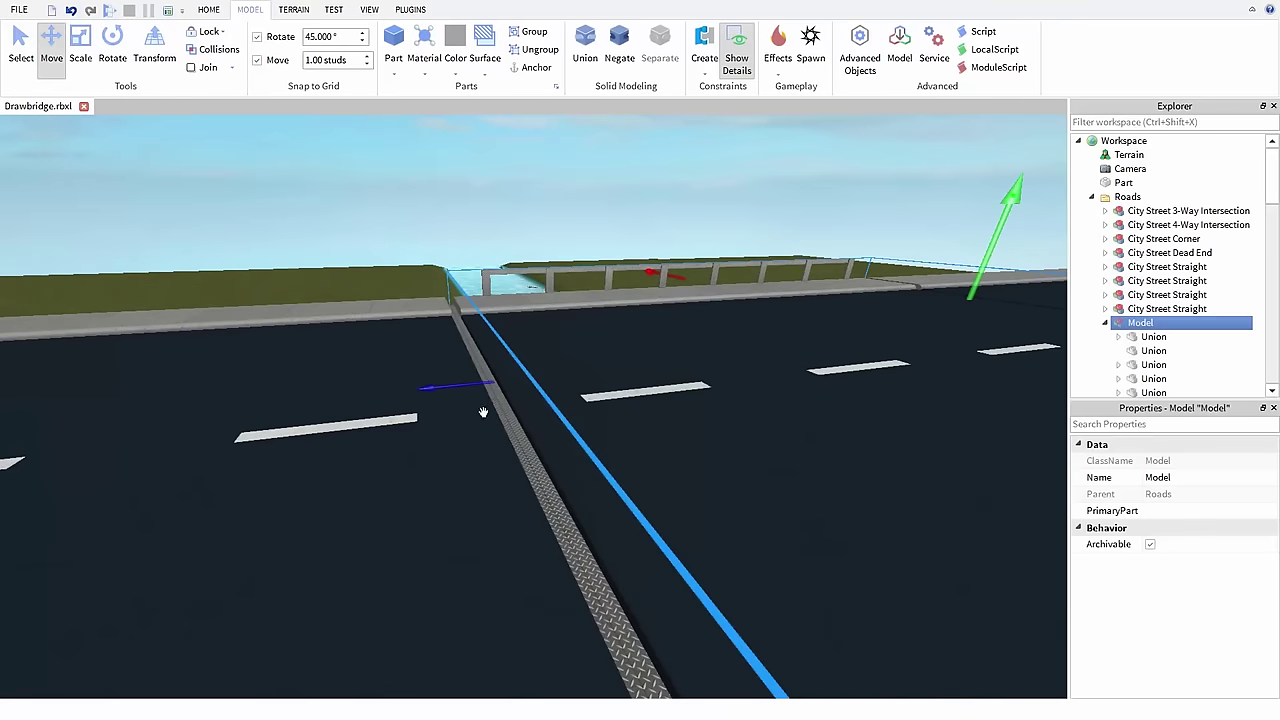
pyautogui.scroll(5, 483, 412)
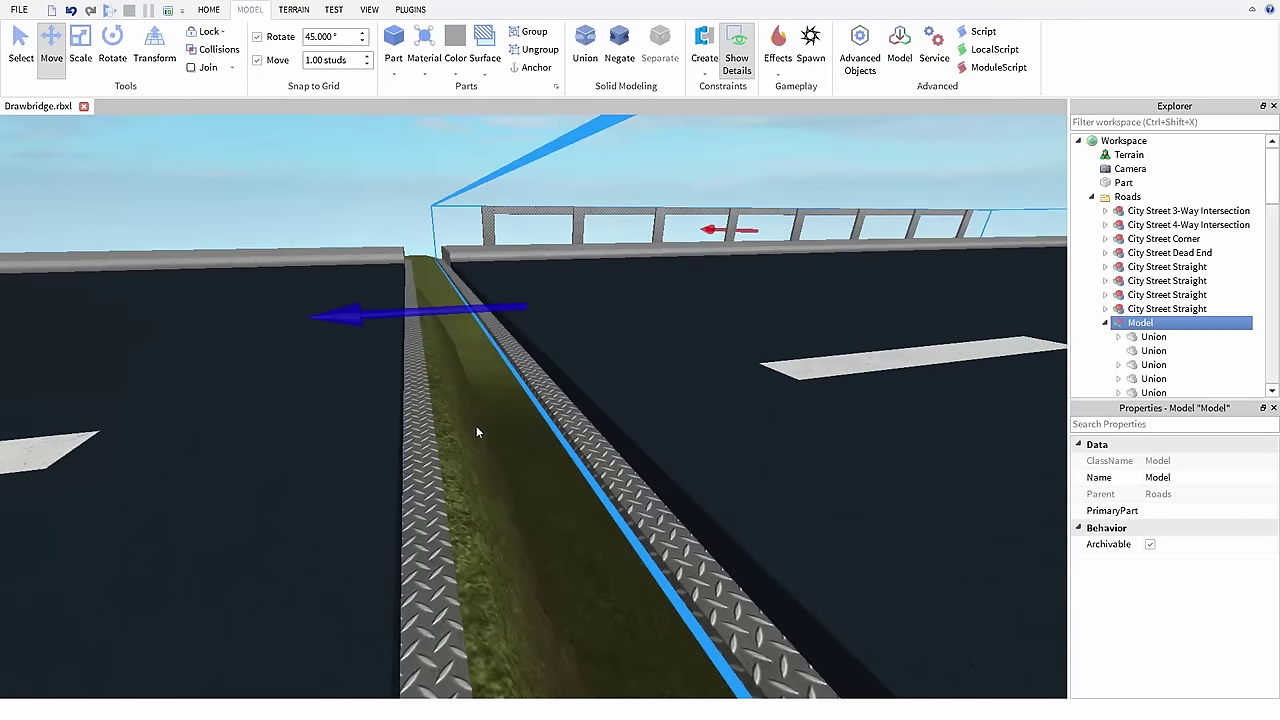
pyautogui.press('e')
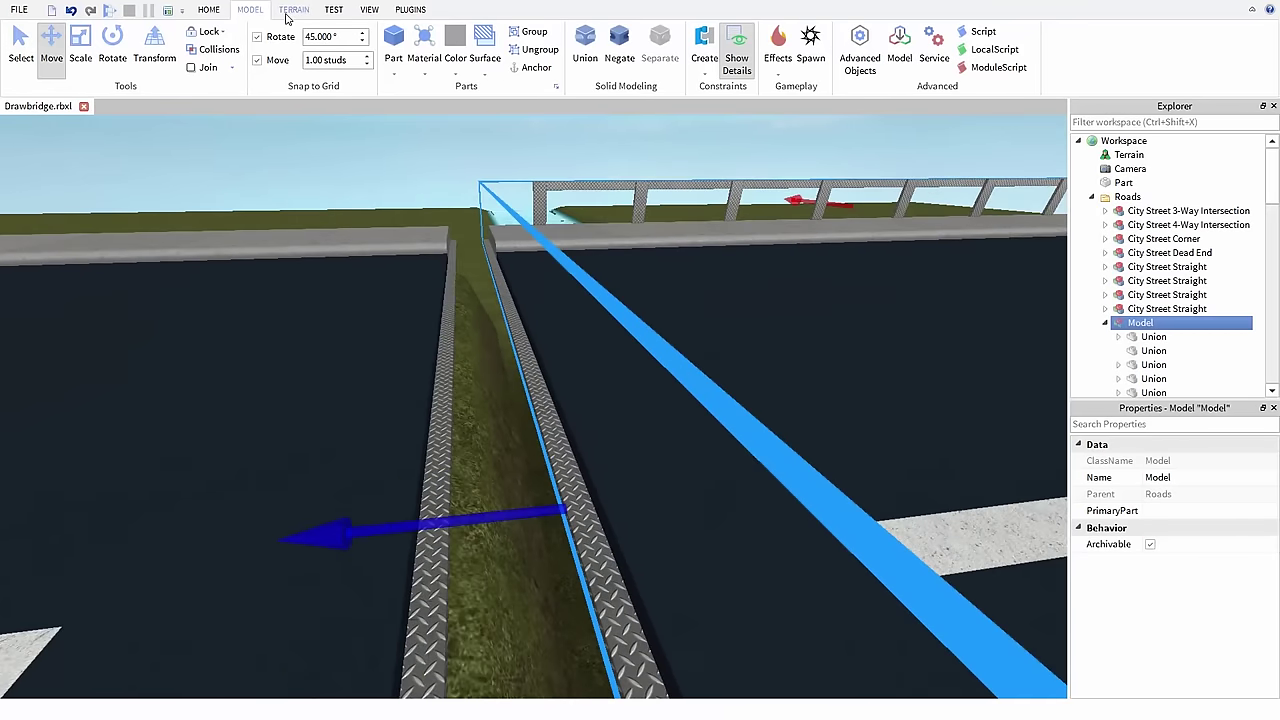
pyautogui.click(704, 45)
pyautogui.click(715, 104)
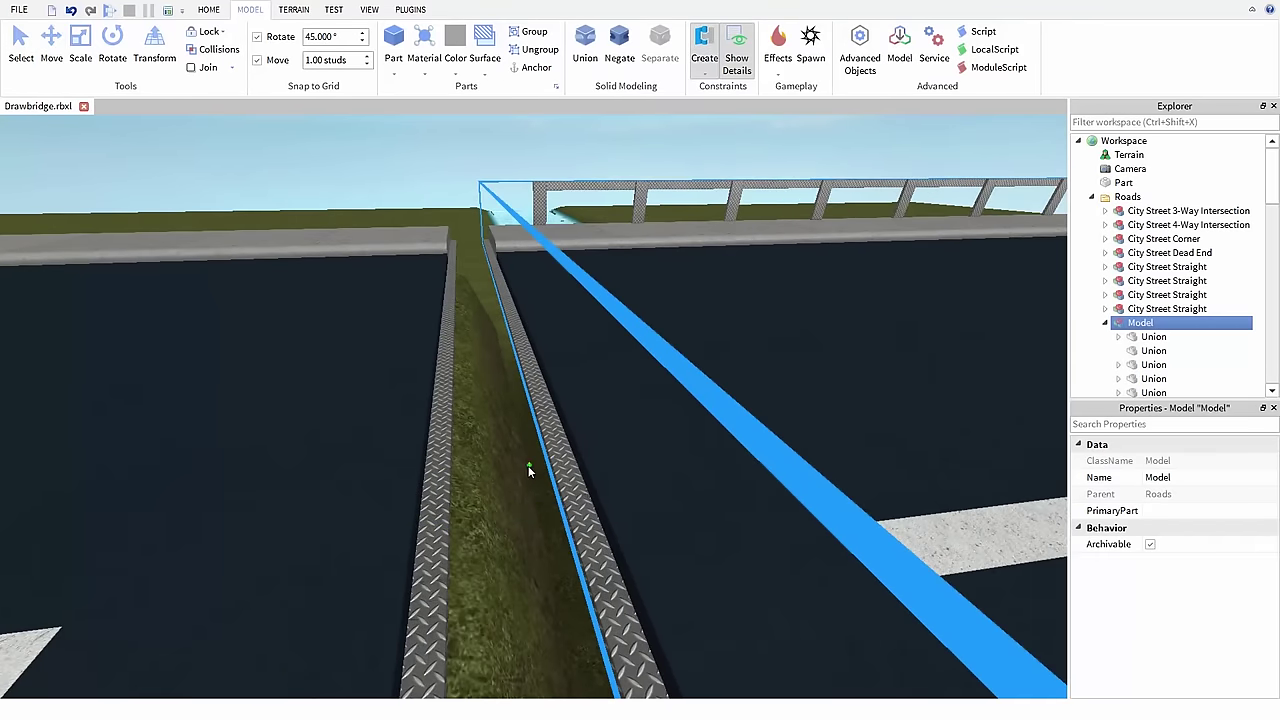
pyautogui.scroll(-3, 529, 471)
pyautogui.click(491, 571)
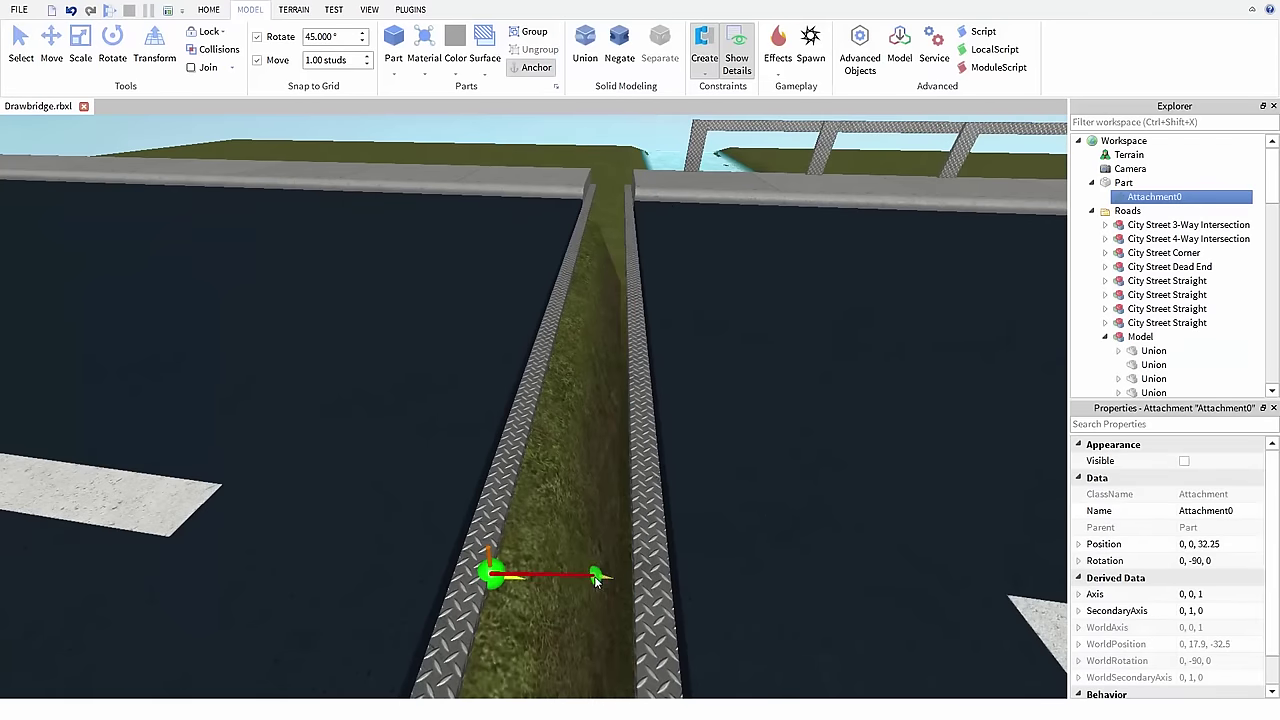
pyautogui.click(633, 593)
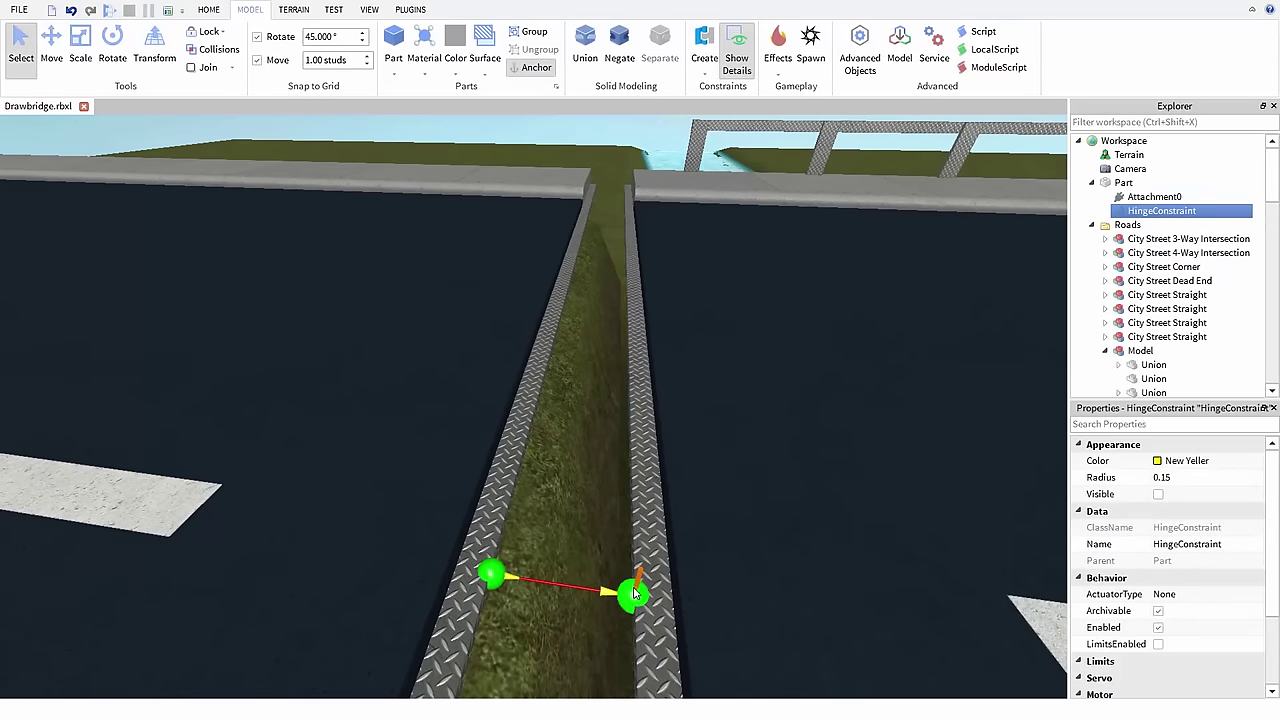
# Step: Rotate Attachment0 and Attachment1 to align the hinge axis, then select the HingeConstraint
pyautogui.hotkey('ctrl', '2')
pyautogui.click(491, 571)
pyautogui.moveTo(532, 444); pyautogui.dragTo(532, 444, button='right')
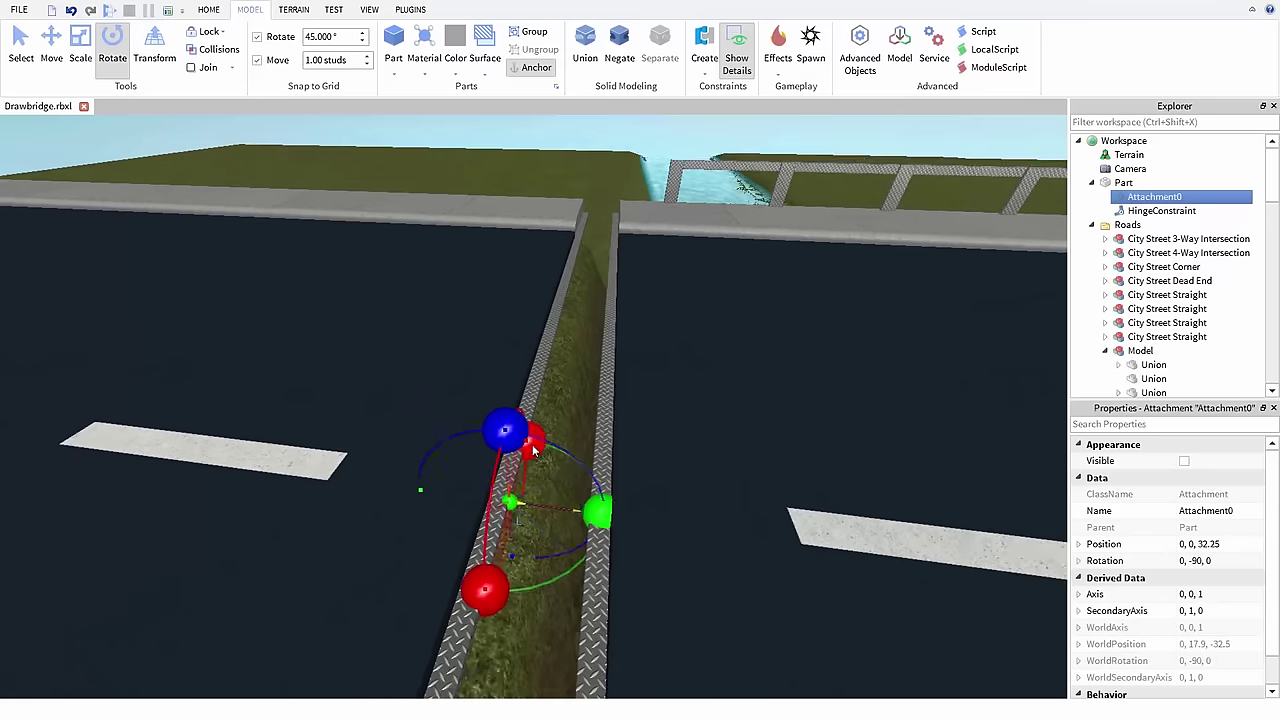
pyautogui.moveTo(597, 512); pyautogui.dragTo(540, 580)
pyautogui.click(576, 534)
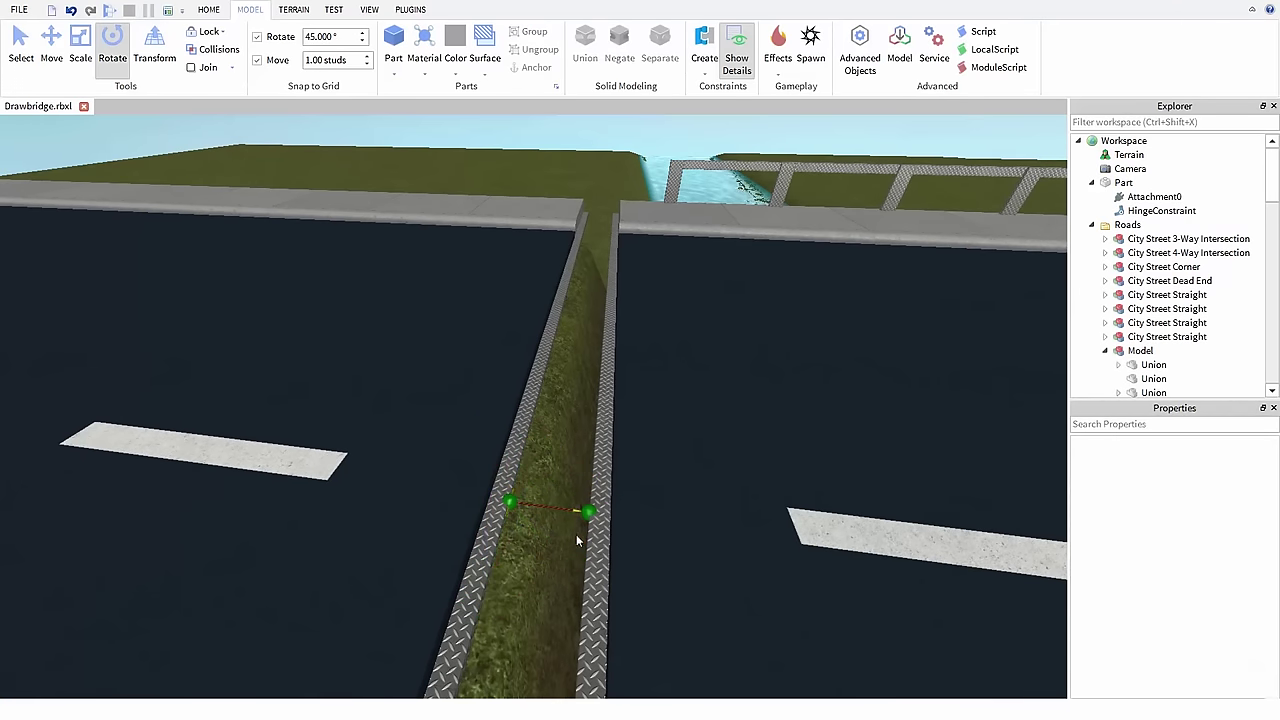
pyautogui.click(588, 512)
pyautogui.moveTo(500, 506); pyautogui.dragTo(567, 372)
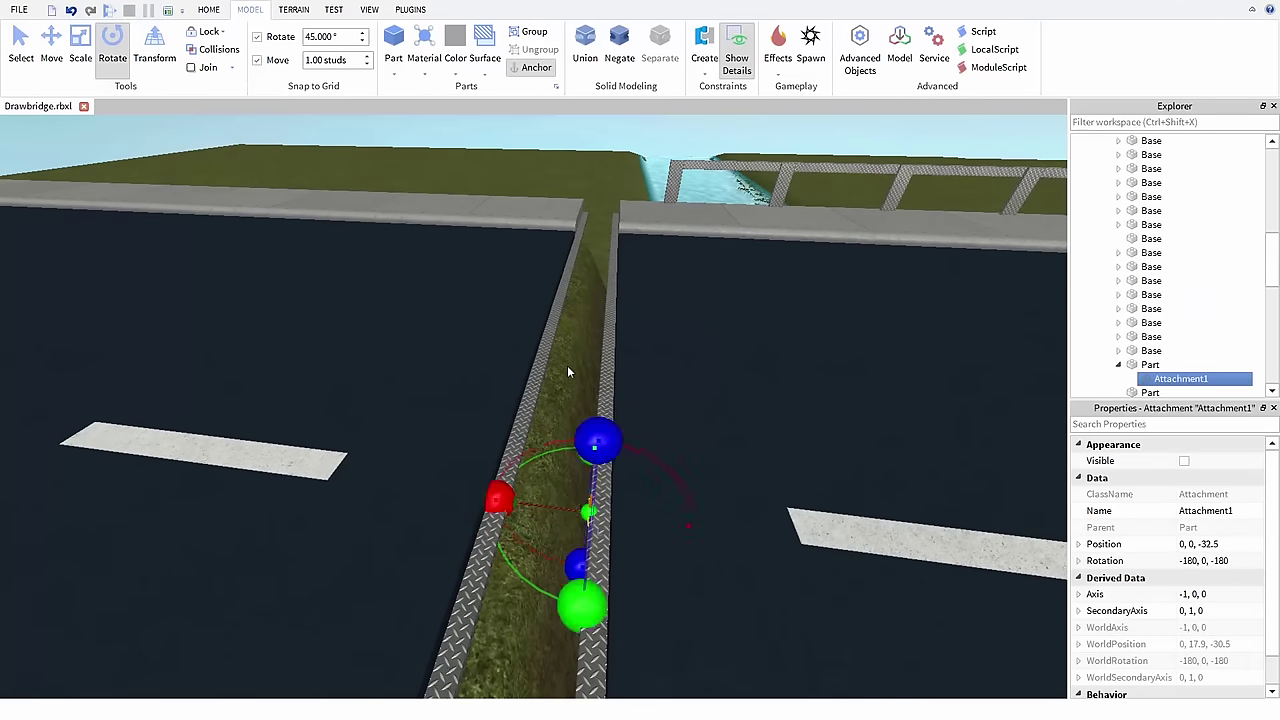
pyautogui.click(567, 372)
pyautogui.moveTo(567, 372); pyautogui.dragTo(569, 372, button='right')
pyautogui.click(515, 415)
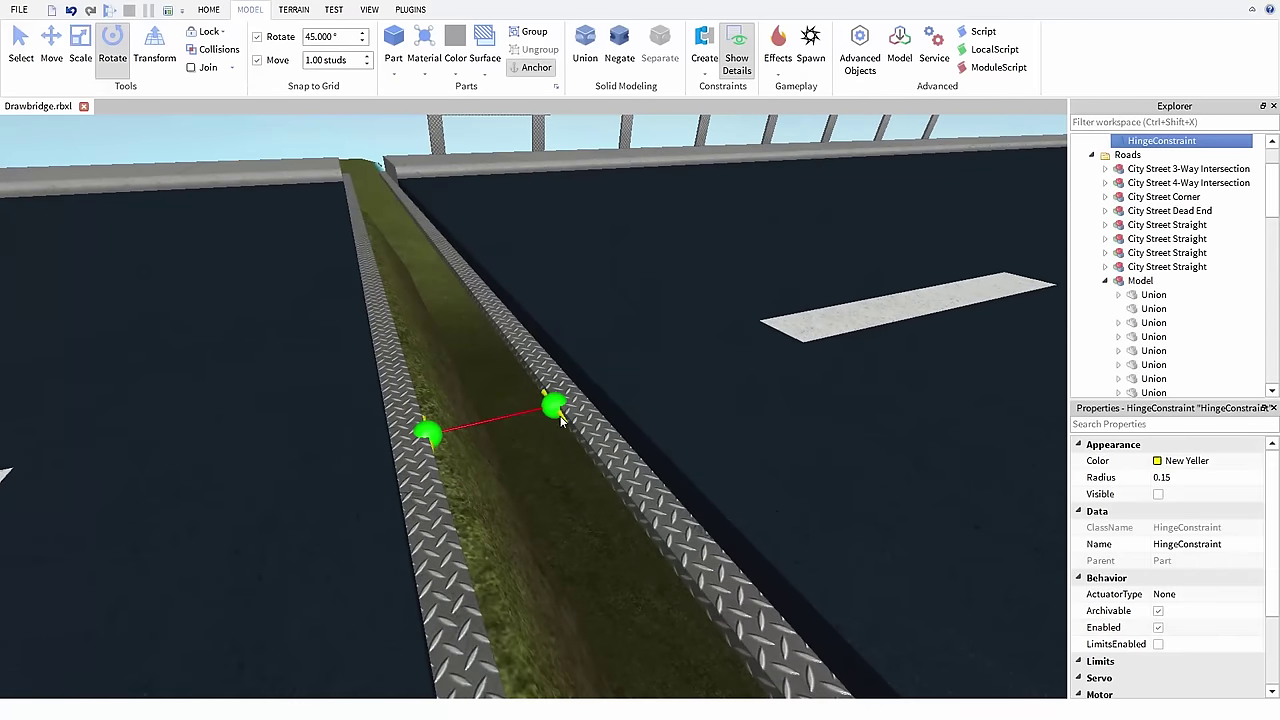
# Step: Change the HingeConstraint's ActuatorType to Servo in Properties, then start editing TargetAngle
pyautogui.click(1190, 597)
pyautogui.click(1190, 597)
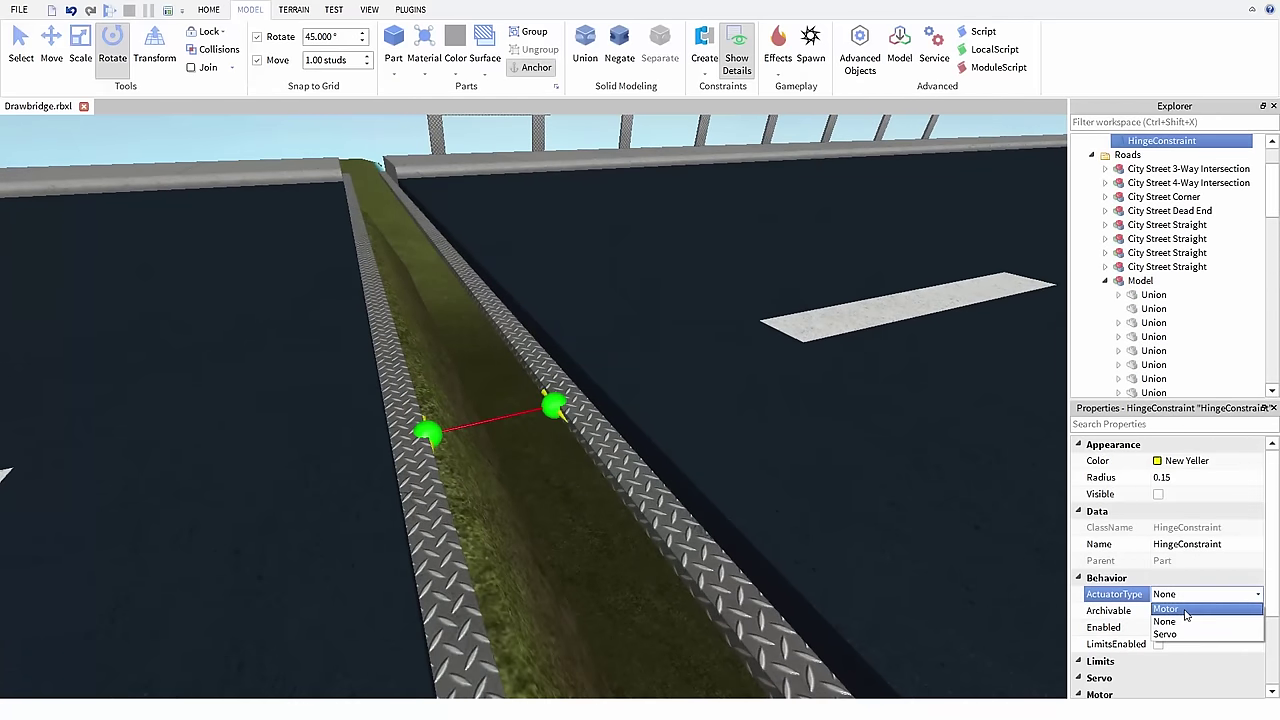
pyautogui.click(1178, 634)
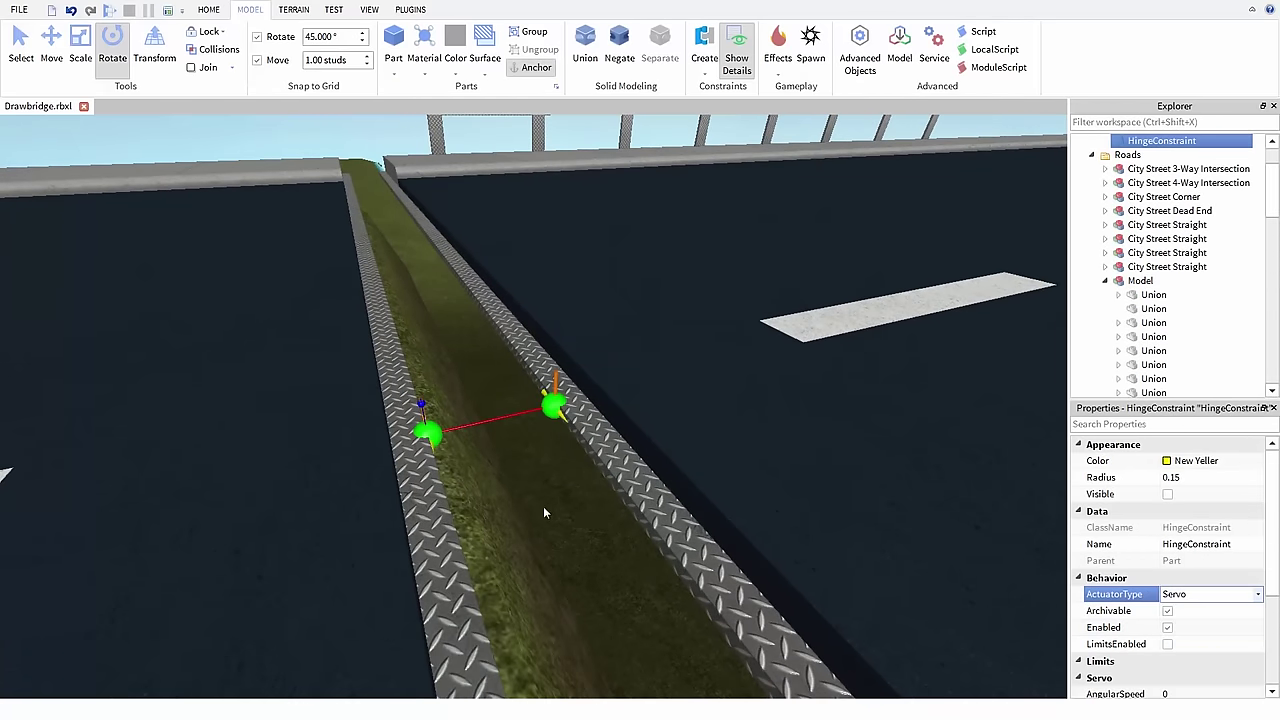
pyautogui.moveTo(543, 511); pyautogui.dragTo(543, 511, button='right')
pyautogui.scroll(3, 543, 511)
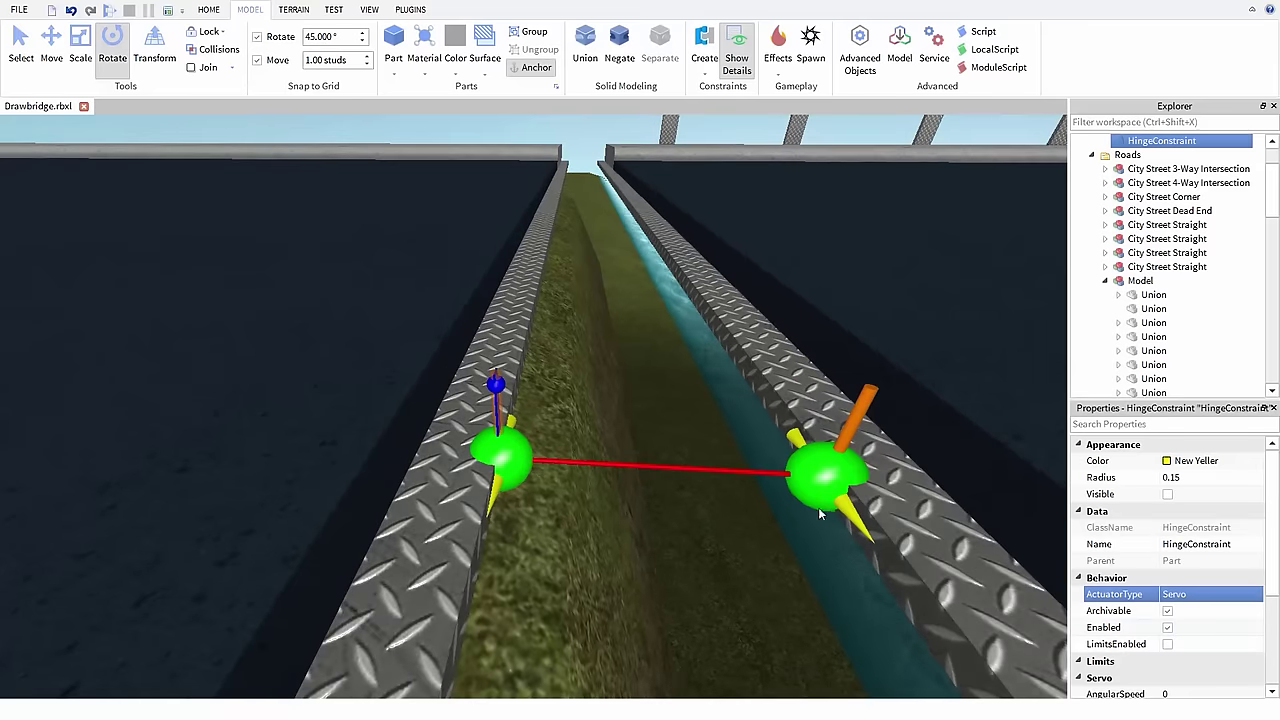
pyautogui.scroll(-3, 1143, 534)
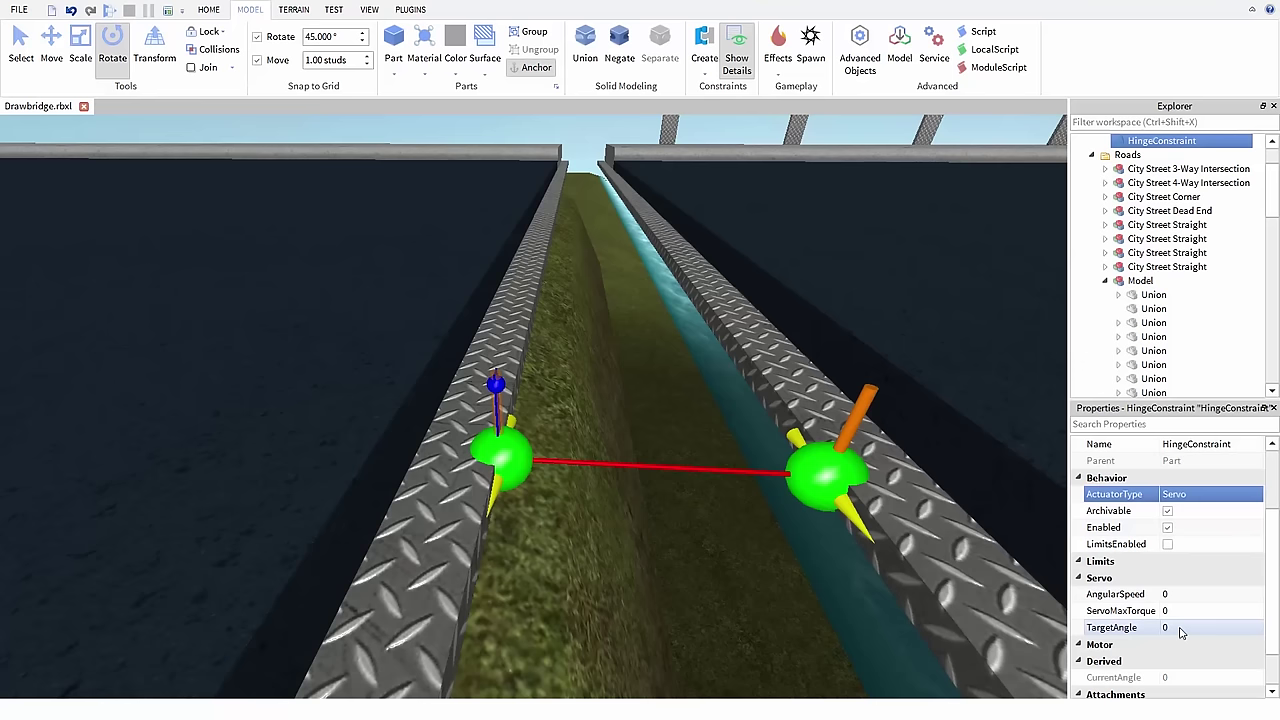
pyautogui.click(1180, 628)
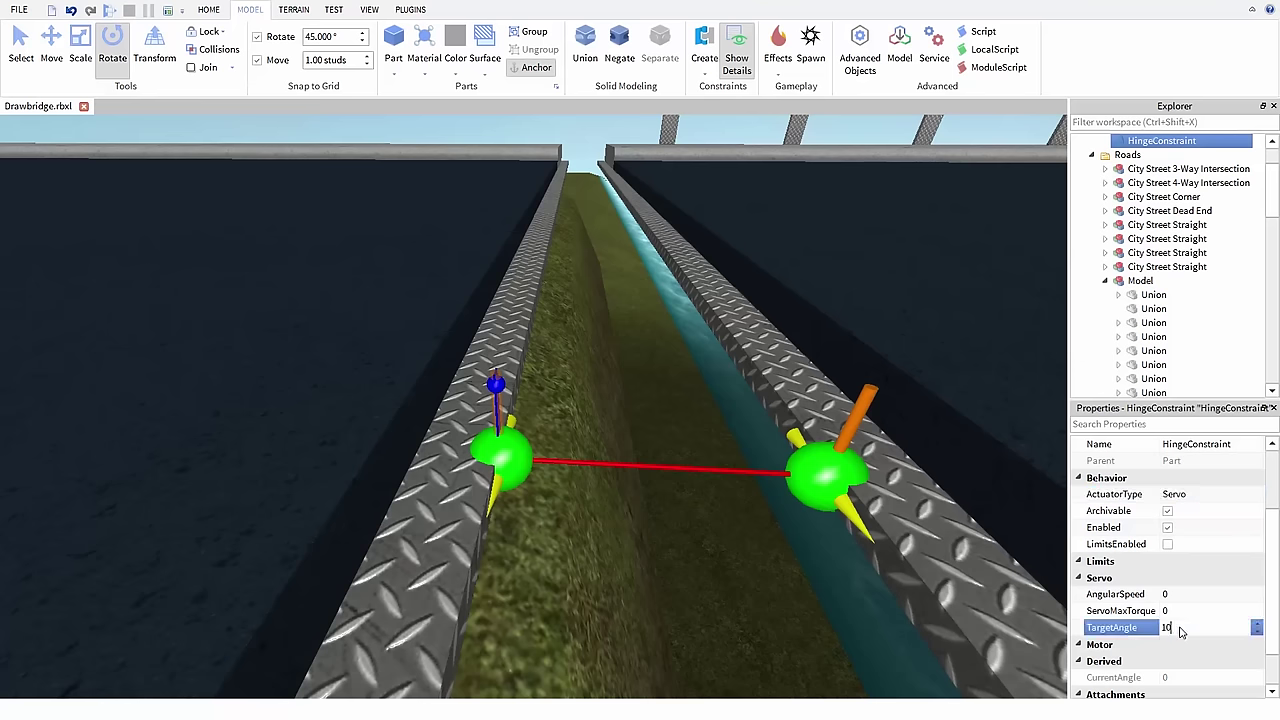
pyautogui.press('Return')
pyautogui.click(1181, 630)
pyautogui.write('30')
pyautogui.press('Return')
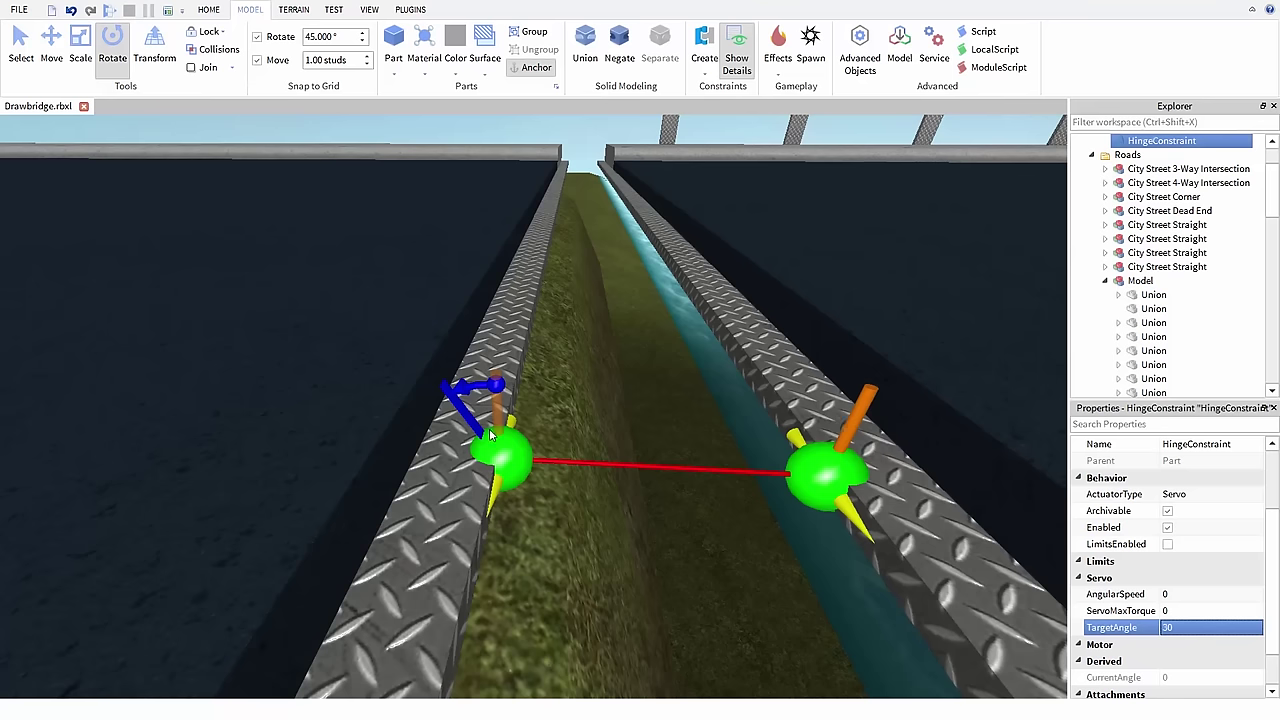
pyautogui.click(1178, 630)
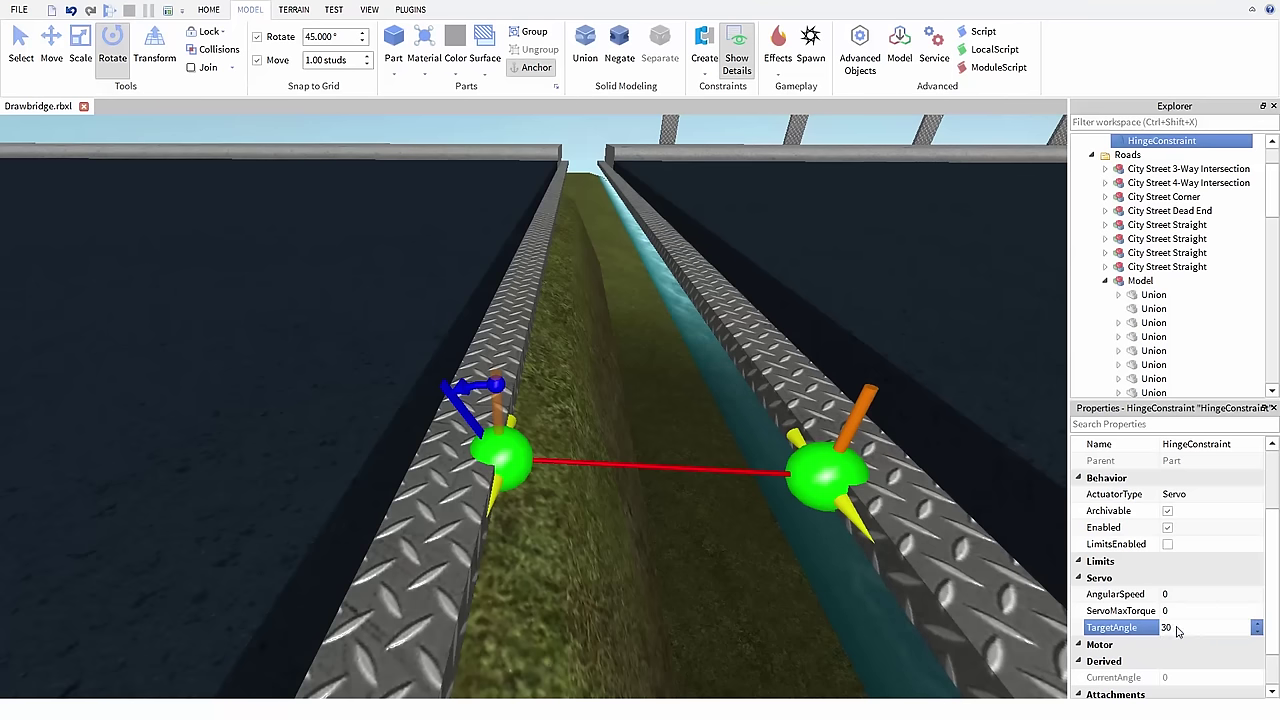
pyautogui.press('Return')
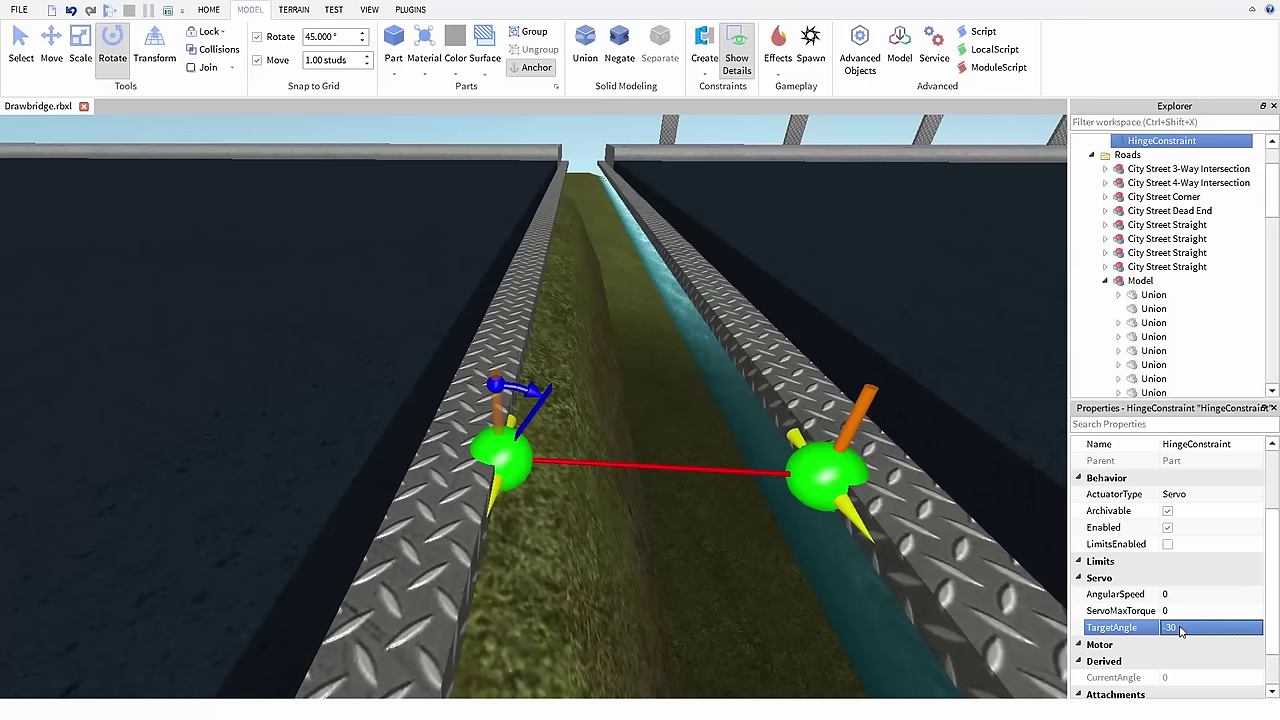
pyautogui.click(1195, 629)
pyautogui.write('0')
pyautogui.press('Return')
# Step: Set the servo hinge's AngularSpeed to 0.5
pyautogui.click(1177, 597)
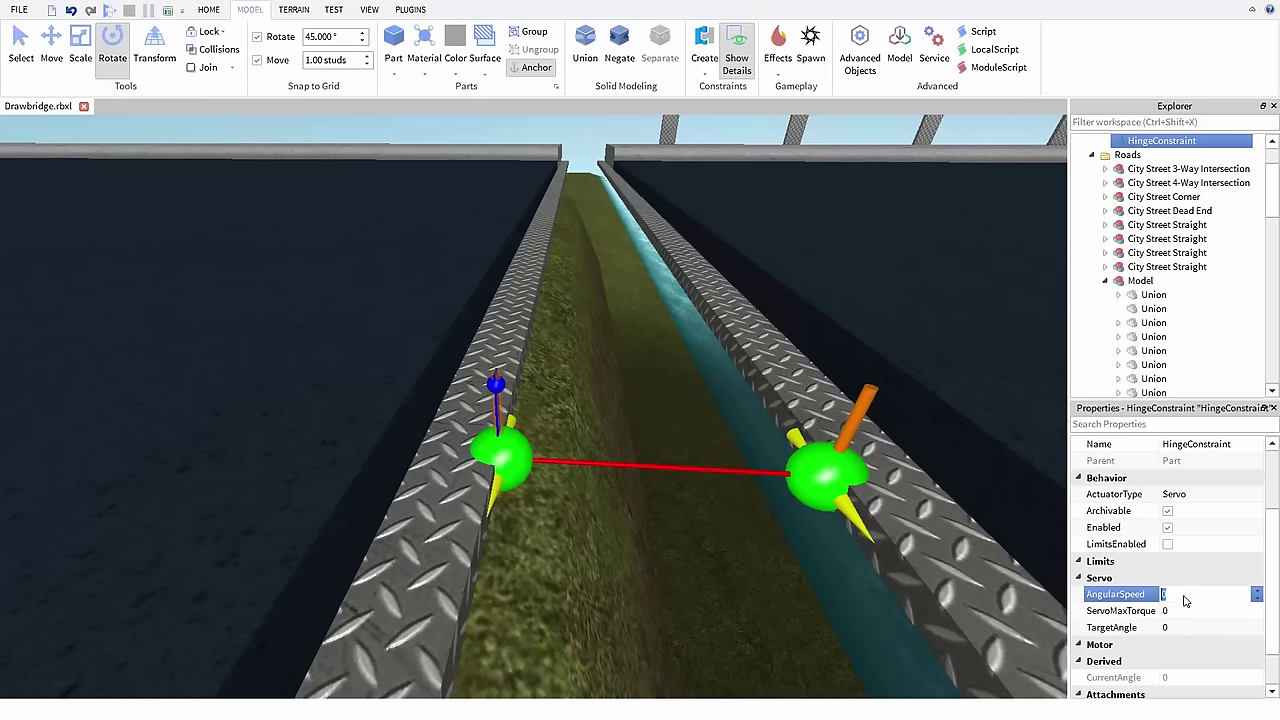
pyautogui.write('0.5')
pyautogui.press('Return')
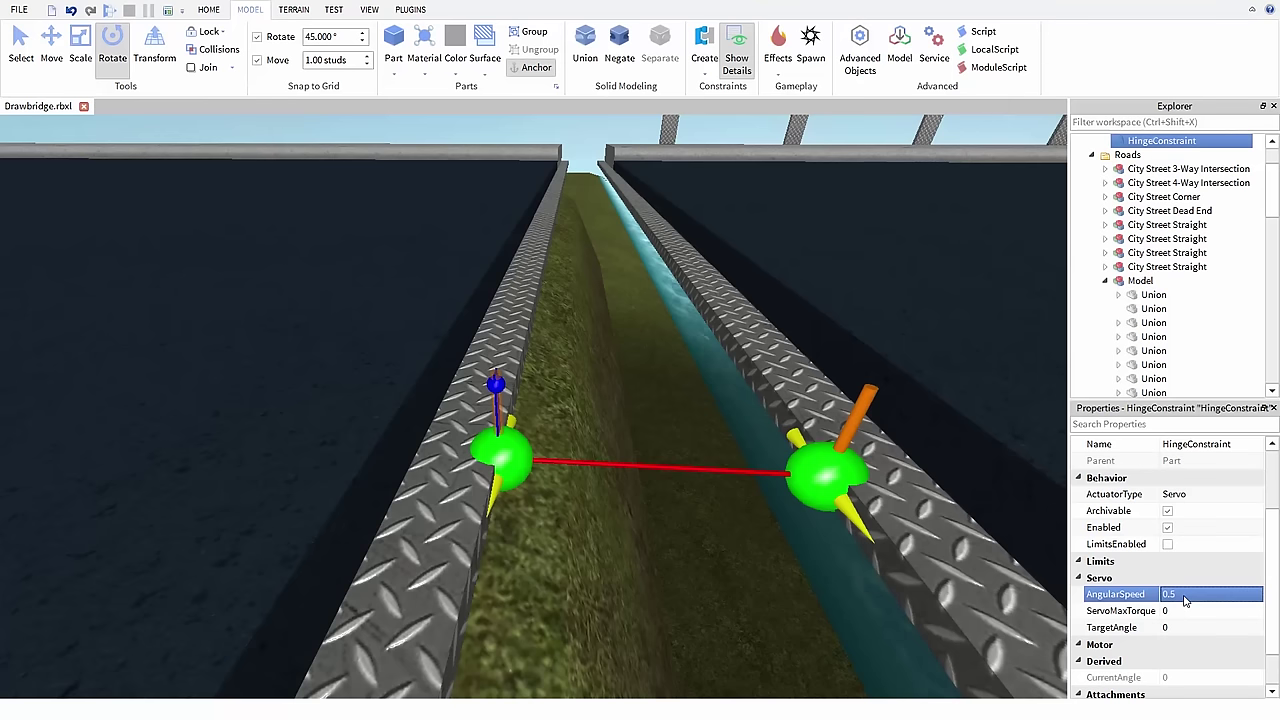
# Step: Set the hinge's ServoMaxTorque to 100000000
pyautogui.click(1188, 611)
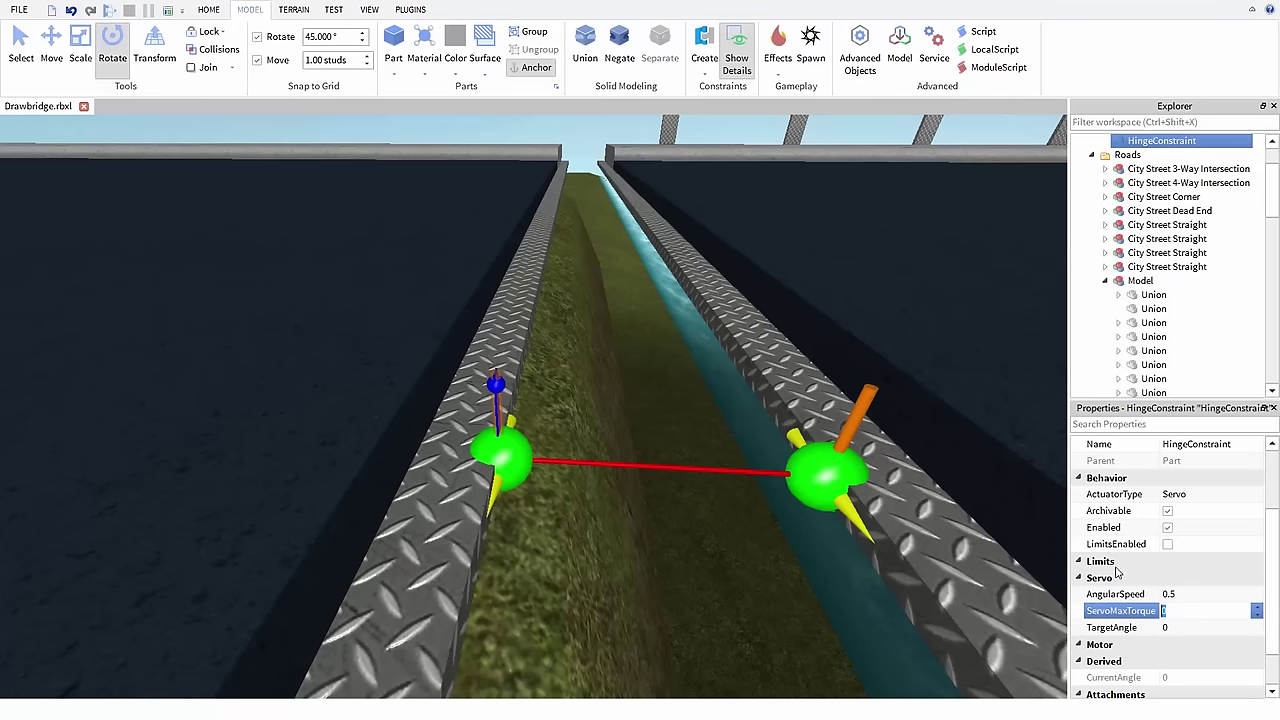
pyautogui.moveTo(661, 587); pyautogui.dragTo(661, 588, button='right')
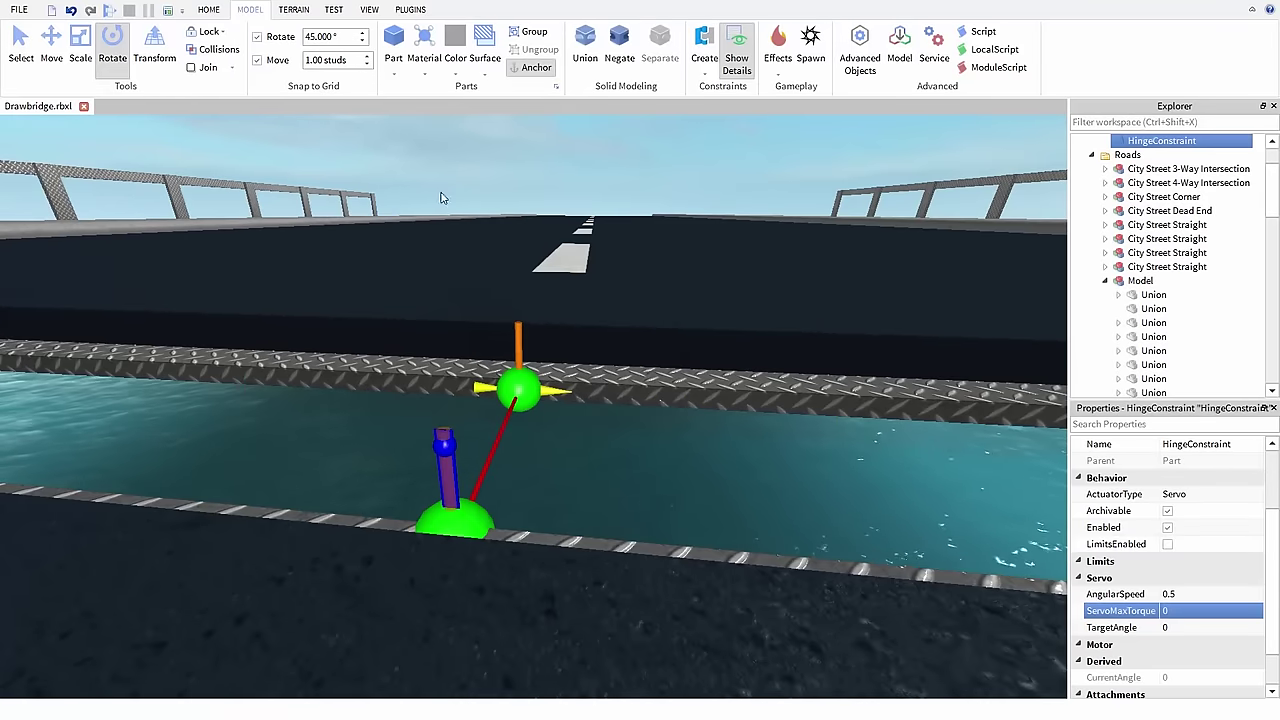
pyautogui.moveTo(705, 461); pyautogui.dragTo(702, 462, button='right')
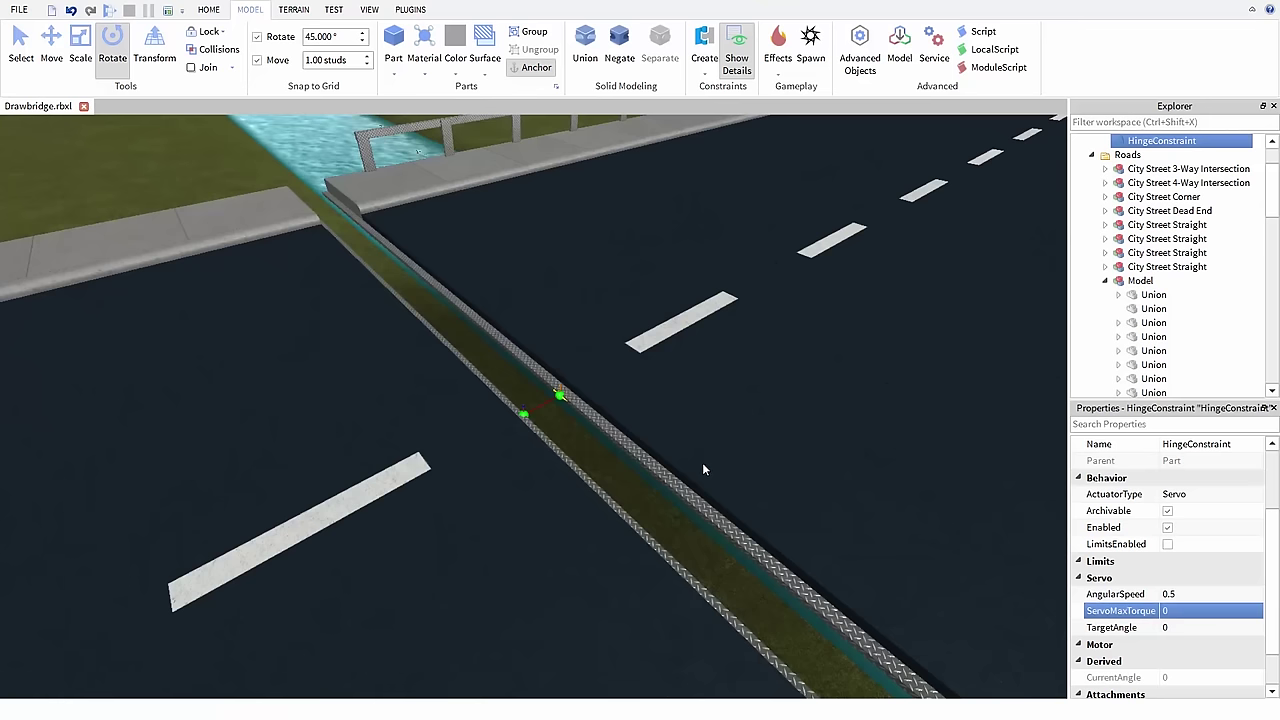
pyautogui.click(1175, 612)
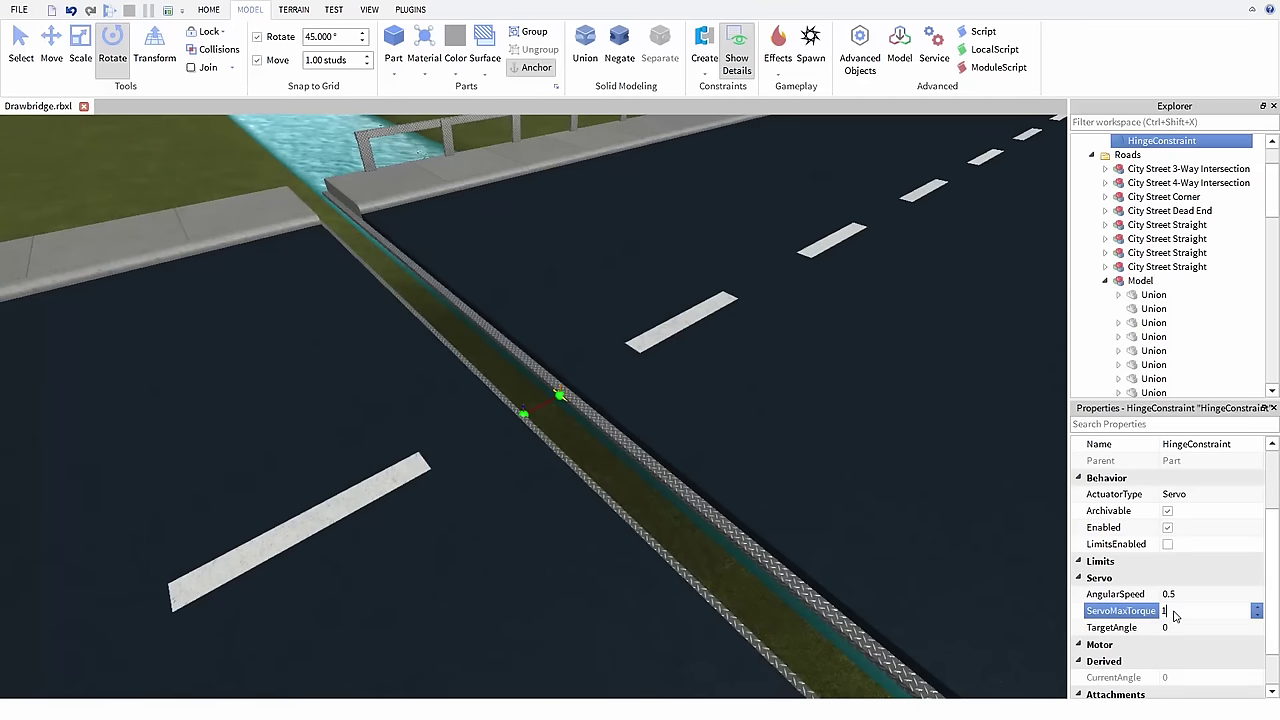
pyautogui.write('100000000')
pyautogui.press('Return')
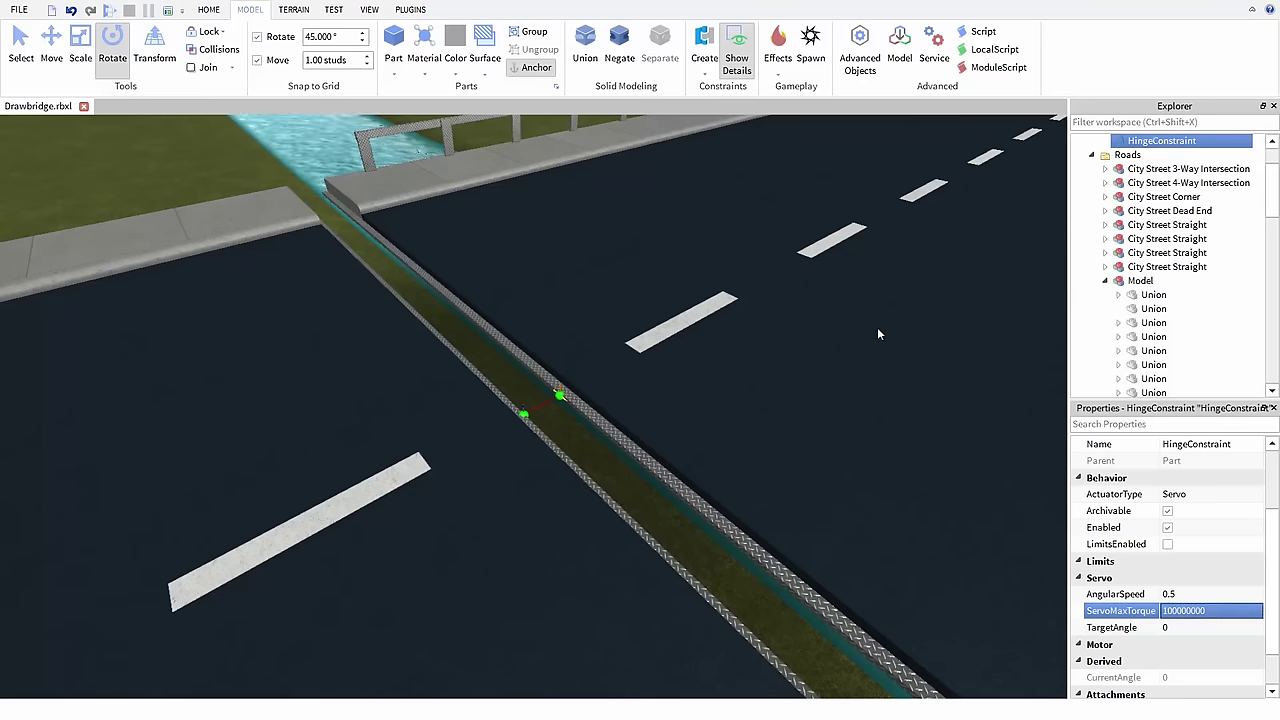
pyautogui.scroll(3, 1100, 245)
pyautogui.click(1133, 212)
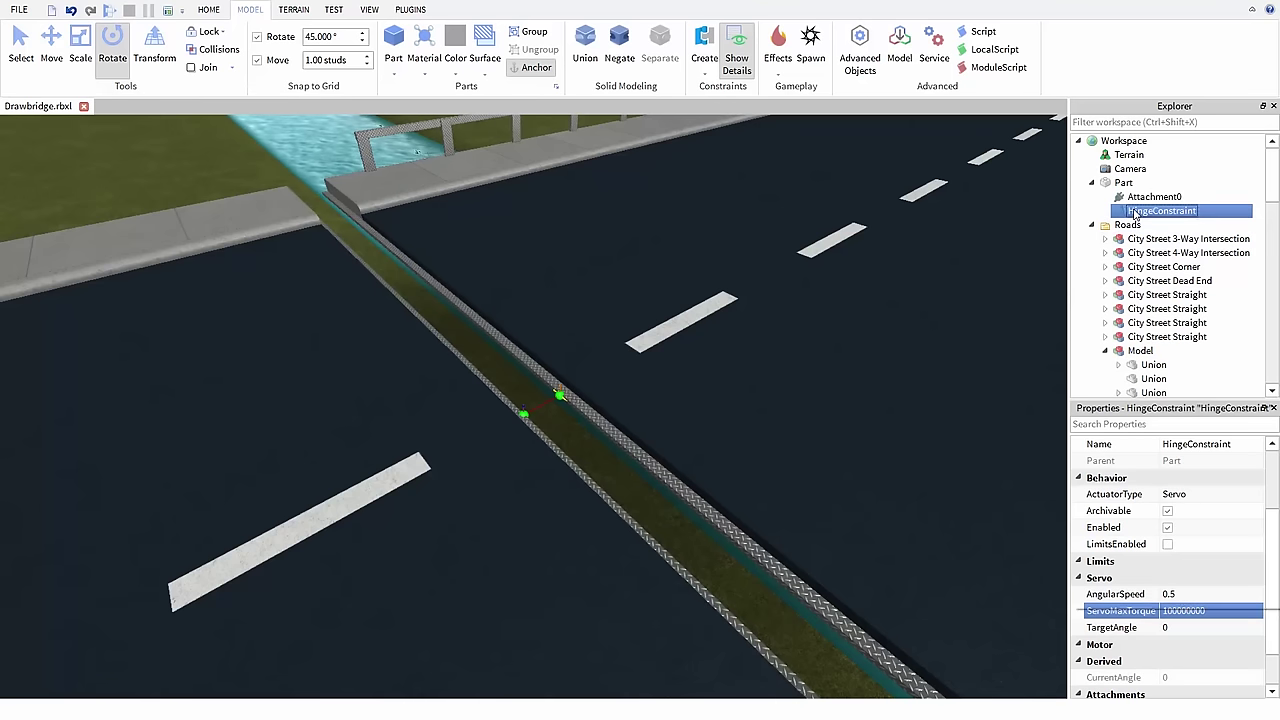
pyautogui.rightClick(1133, 212)
# Step: Insert a Script into the HingeConstraint and delete its default hello-world code
pyautogui.moveTo(1150, 468)
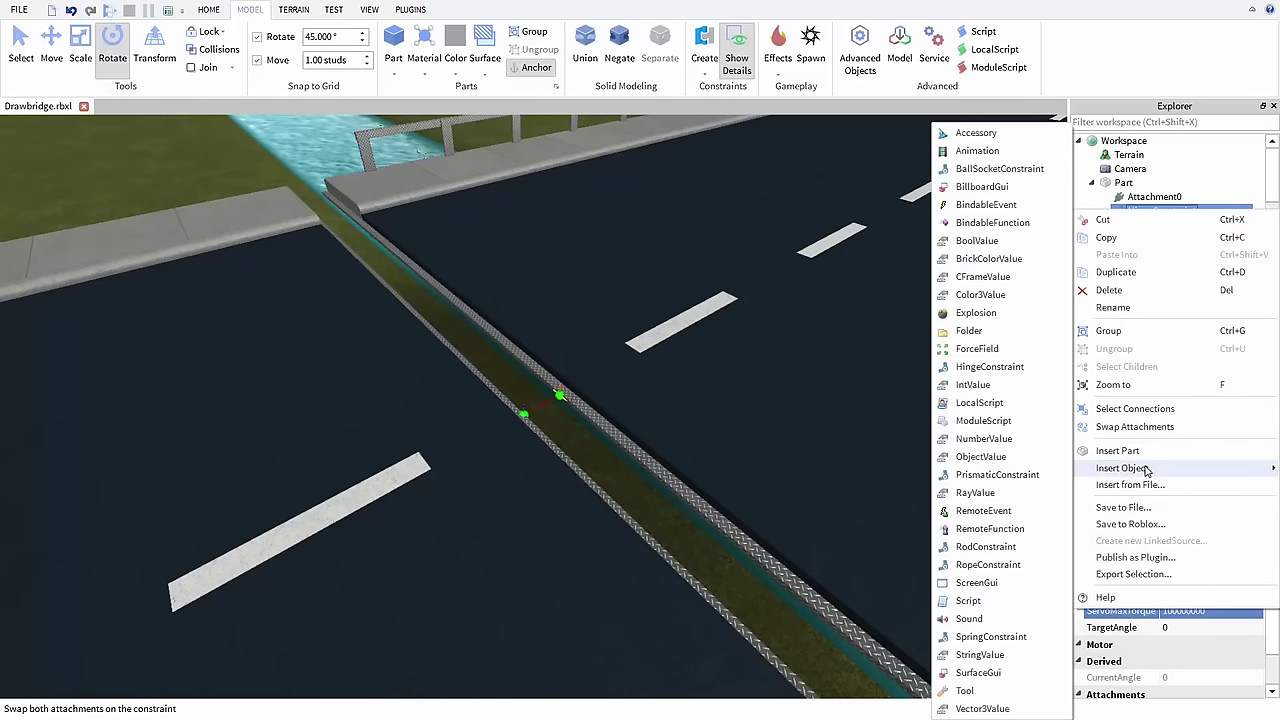
pyautogui.click(968, 601)
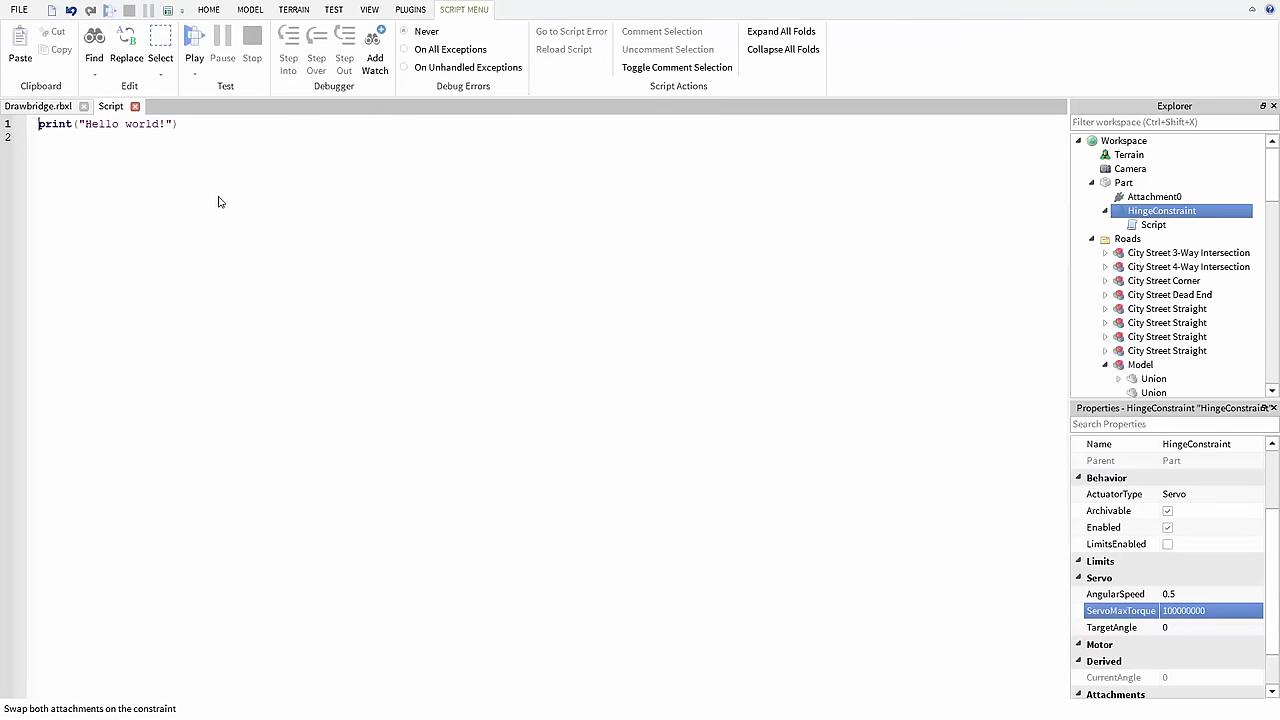
pyautogui.hotkey('ctrl', 'a')
pyautogui.press('BackSpace')
# Step: Write a while-true loop setting hinge.TargetAngle to 30, then 0, with wait(2) after each
pyautogui.write('local hinge = script.Pa')
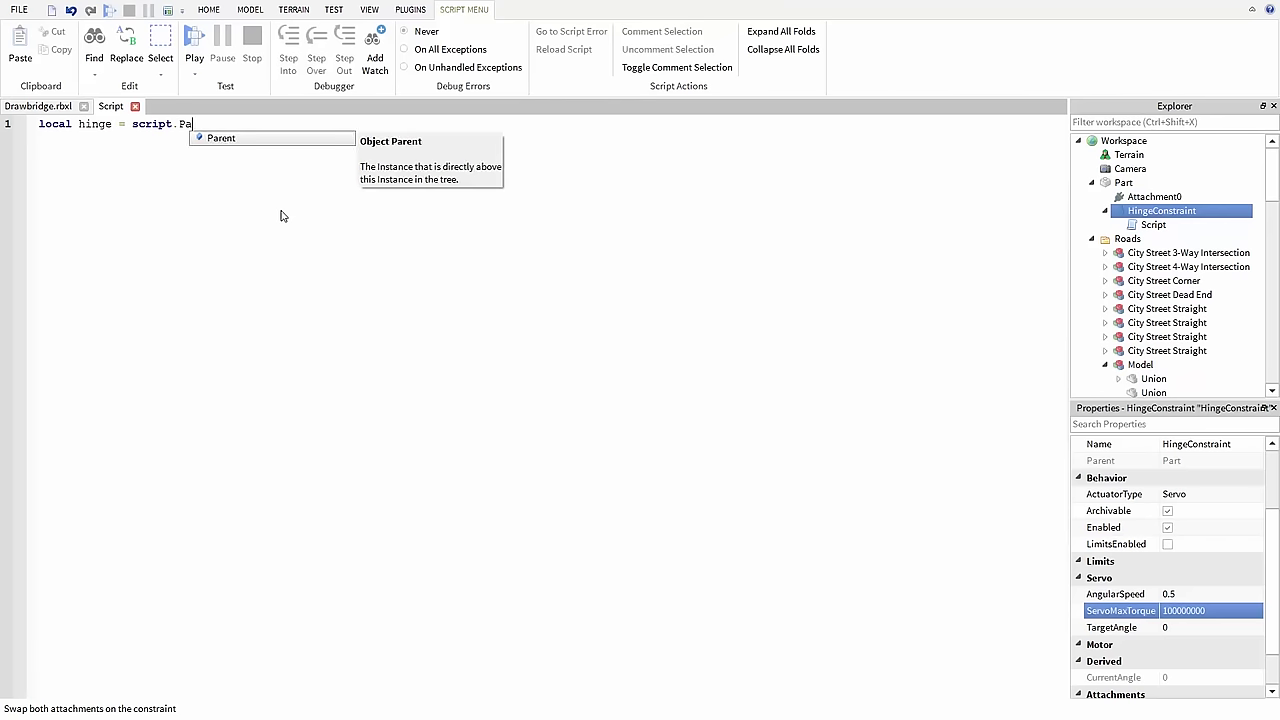
pyautogui.write('rent while true do')
pyautogui.press('Return')
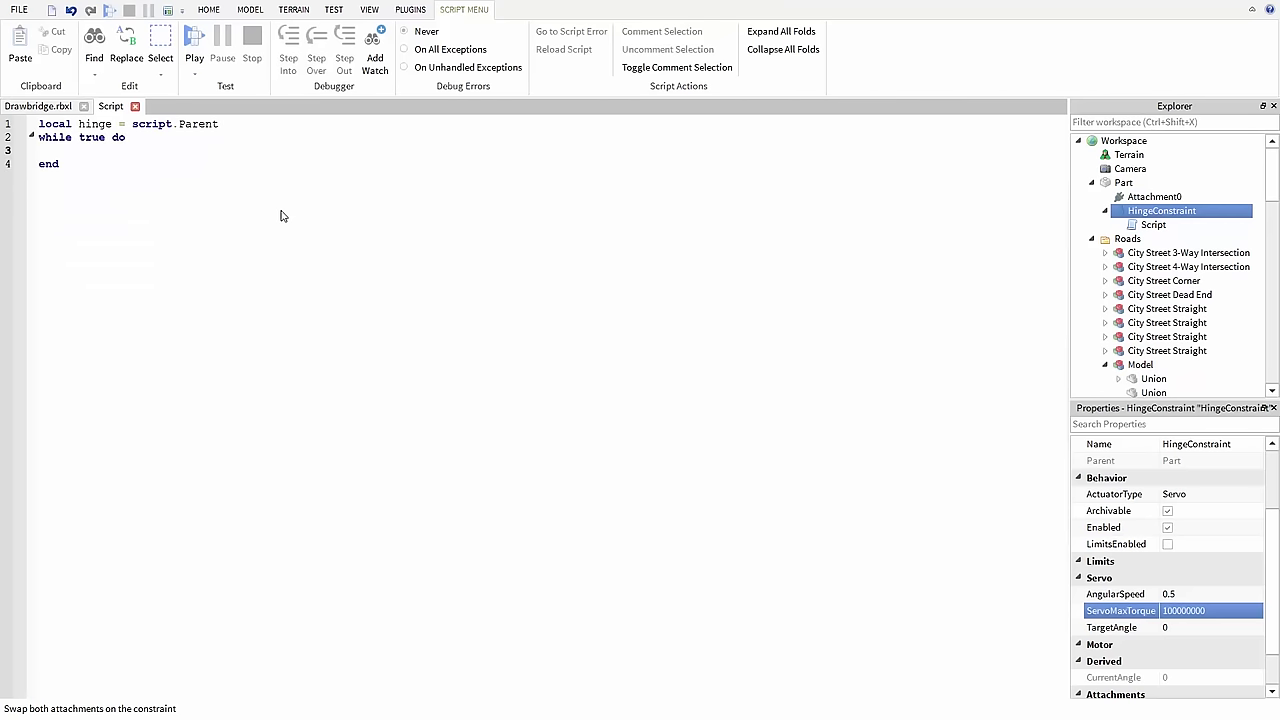
pyautogui.write('hinge.TargetAngle = 30')
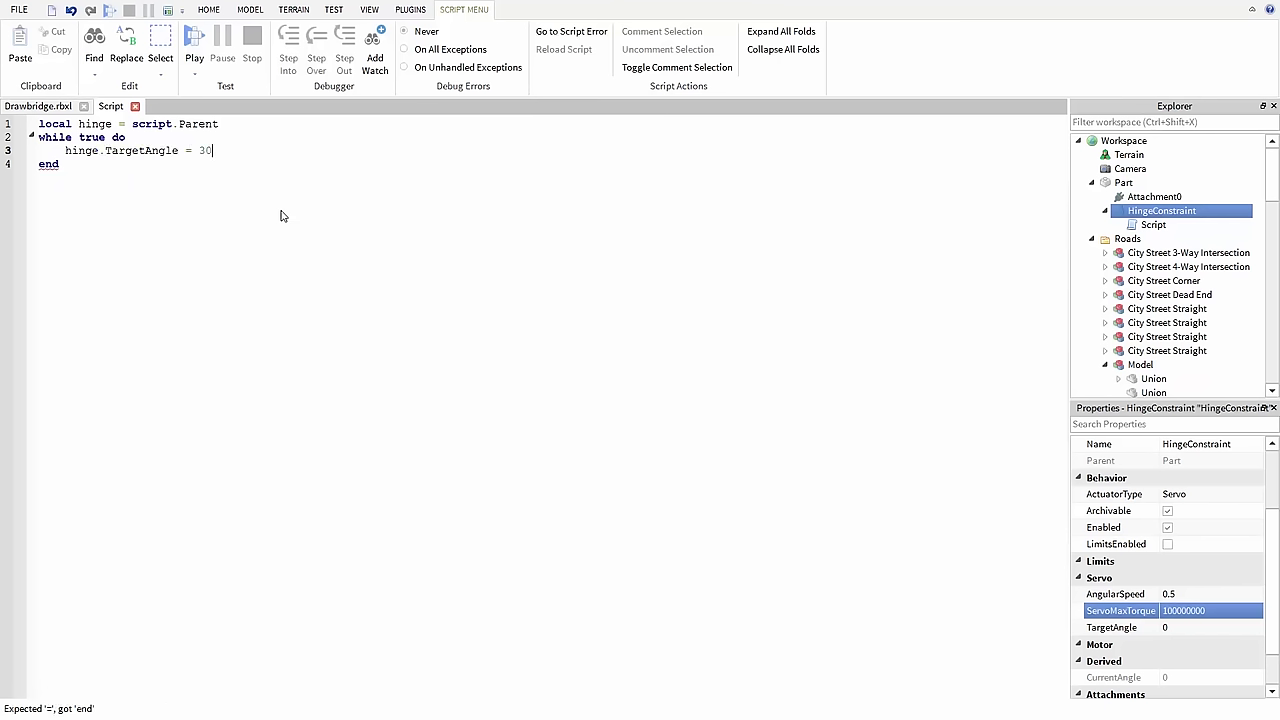
pyautogui.press('Return')
pyautogui.write('wait')
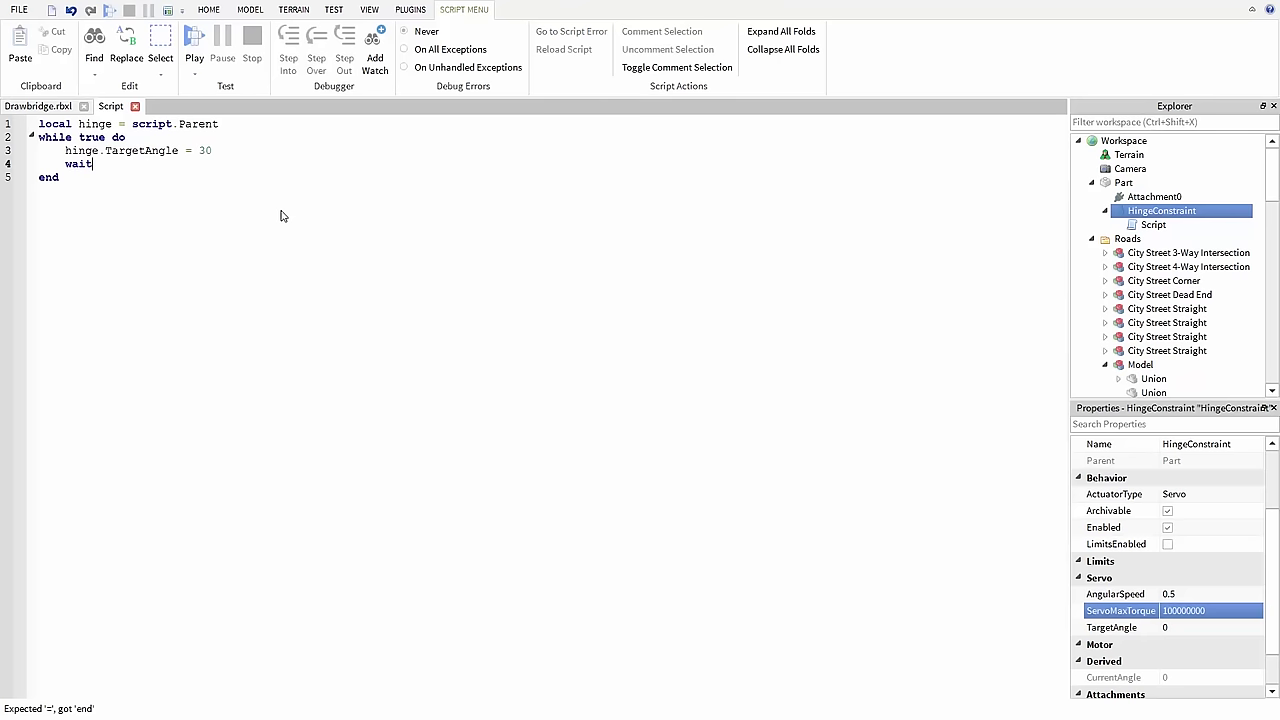
pyautogui.write('(2)')
pyautogui.press('Return')
pyautogui.write('hinge.Tar')
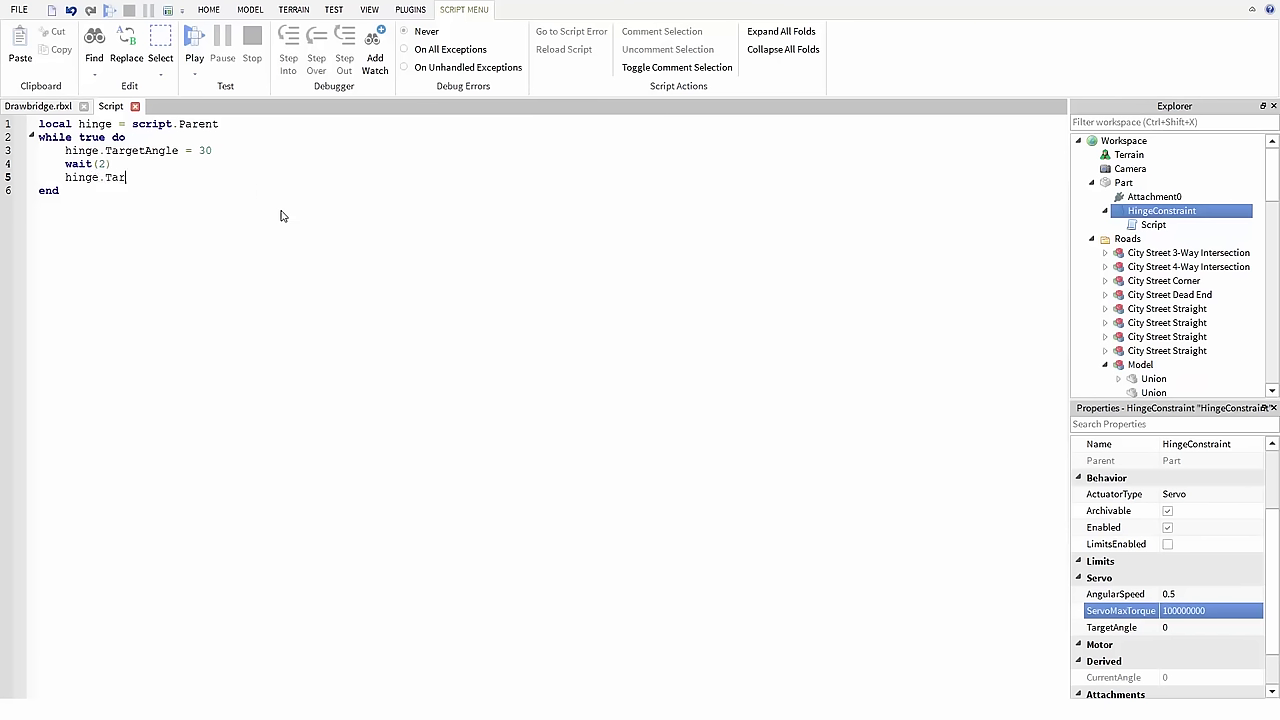
pyautogui.write('getAngle = 0')
pyautogui.press('Return')
pyautogui.write('wait@')
pyautogui.press('BackSpace')
pyautogui.write('(2')
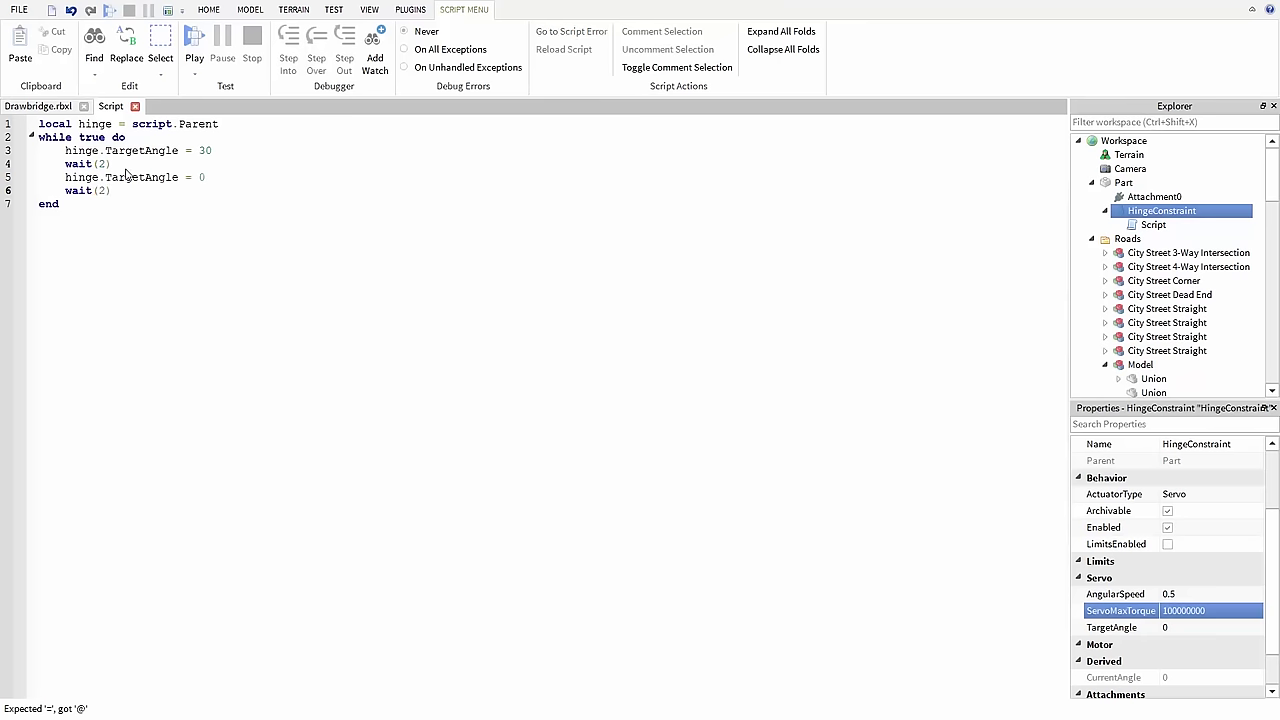
# Step: Back in Drawbridge.rbxl, slide the bridge model slightly along the channel
pyautogui.click(66, 108)
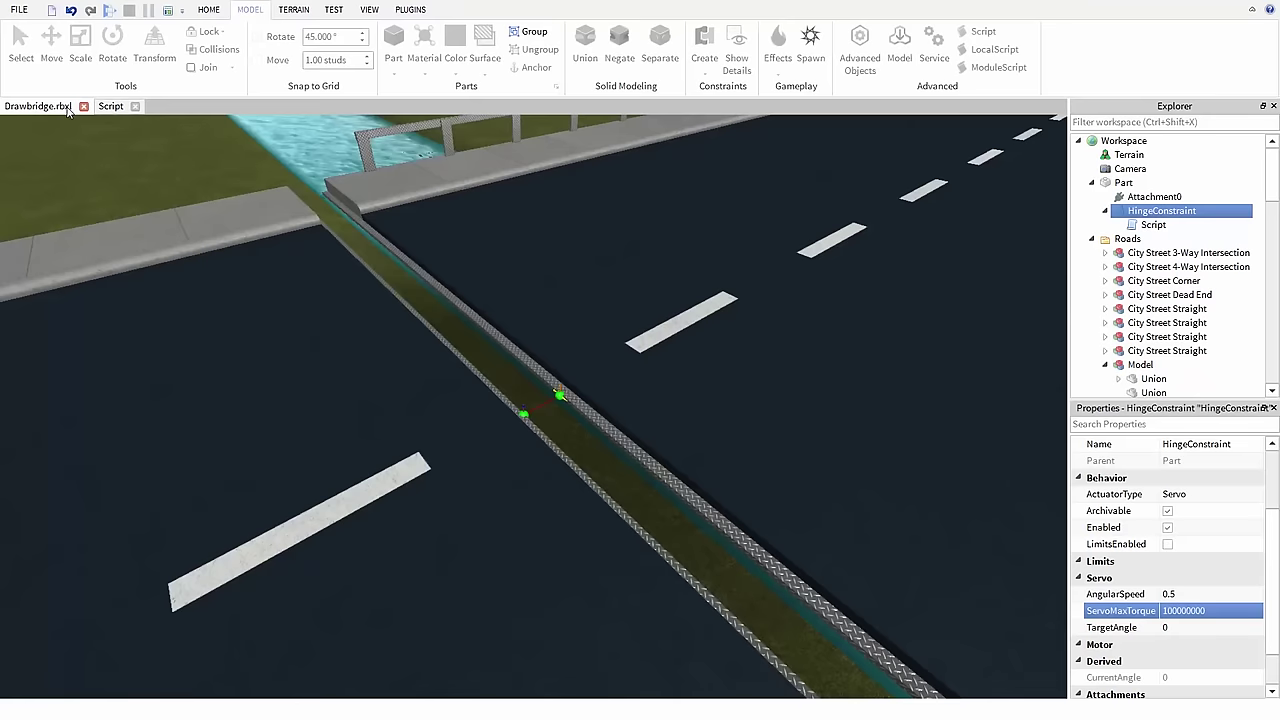
pyautogui.click(458, 313)
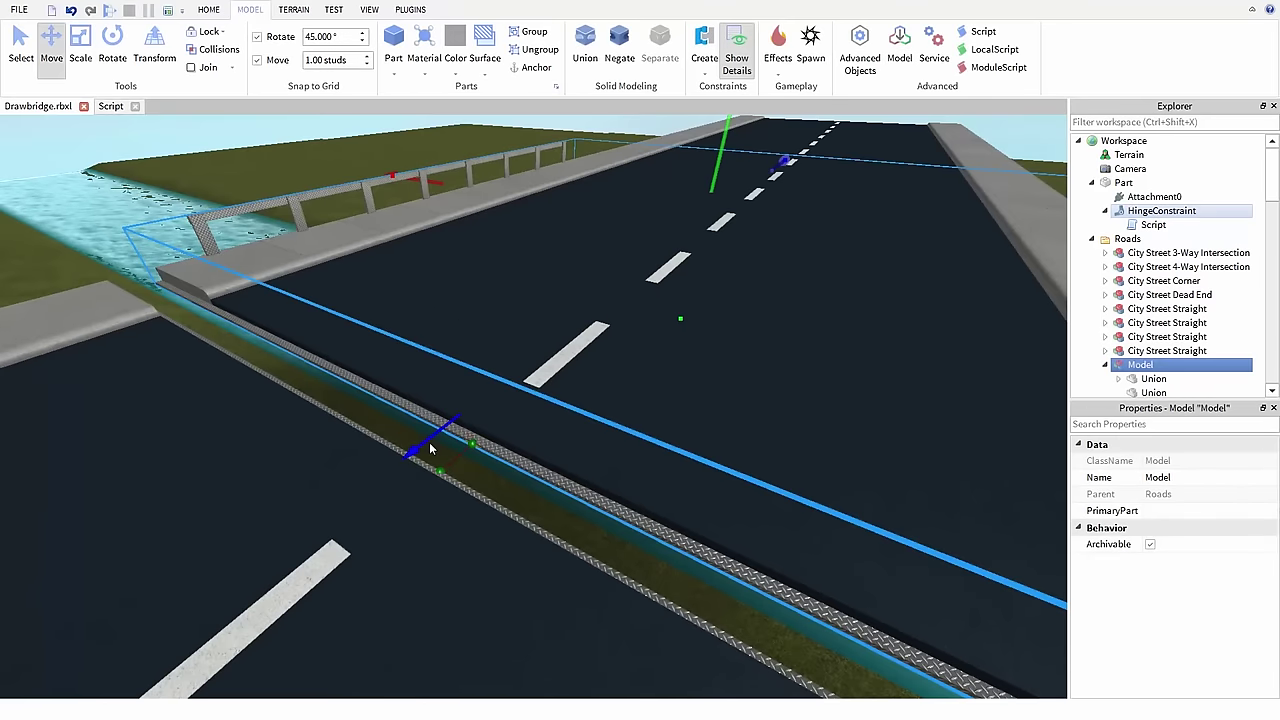
pyautogui.moveTo(429, 442); pyautogui.dragTo(397, 471)
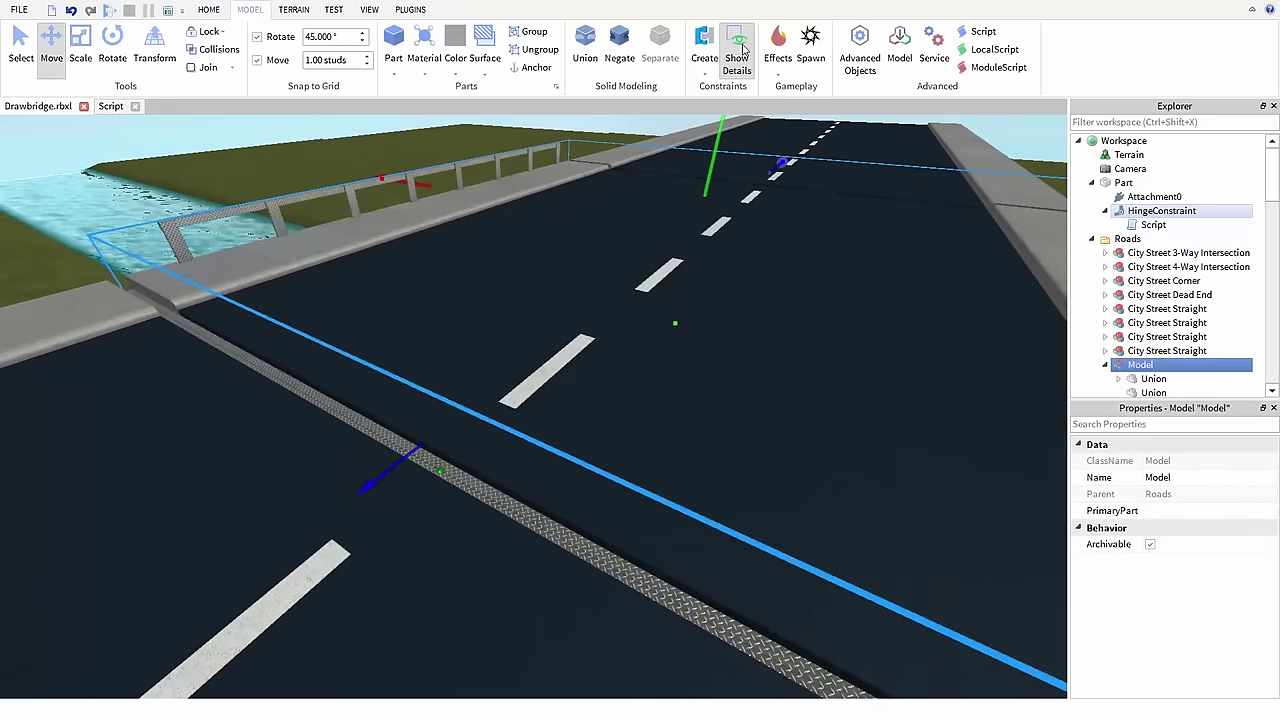
# Step: Play-test the game to watch the drawbridge deck tilt
pyautogui.click(208, 9)
pyautogui.click(631, 73)
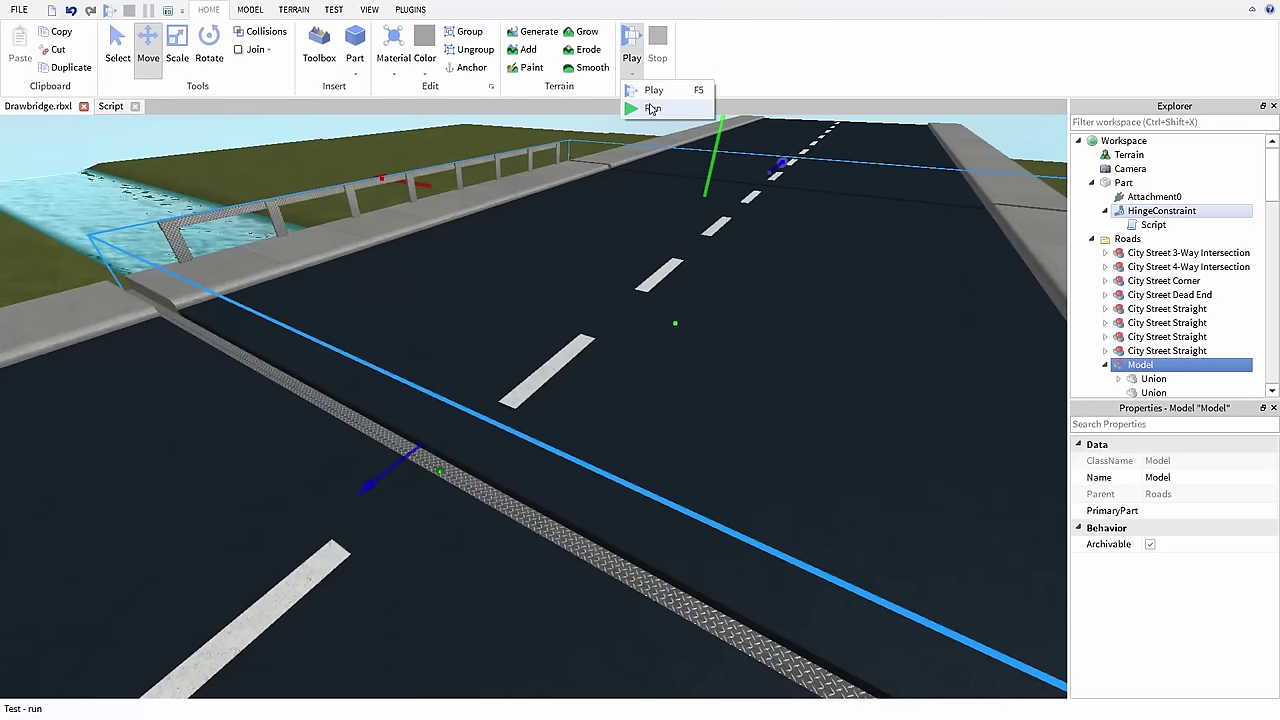
pyautogui.click(655, 89)
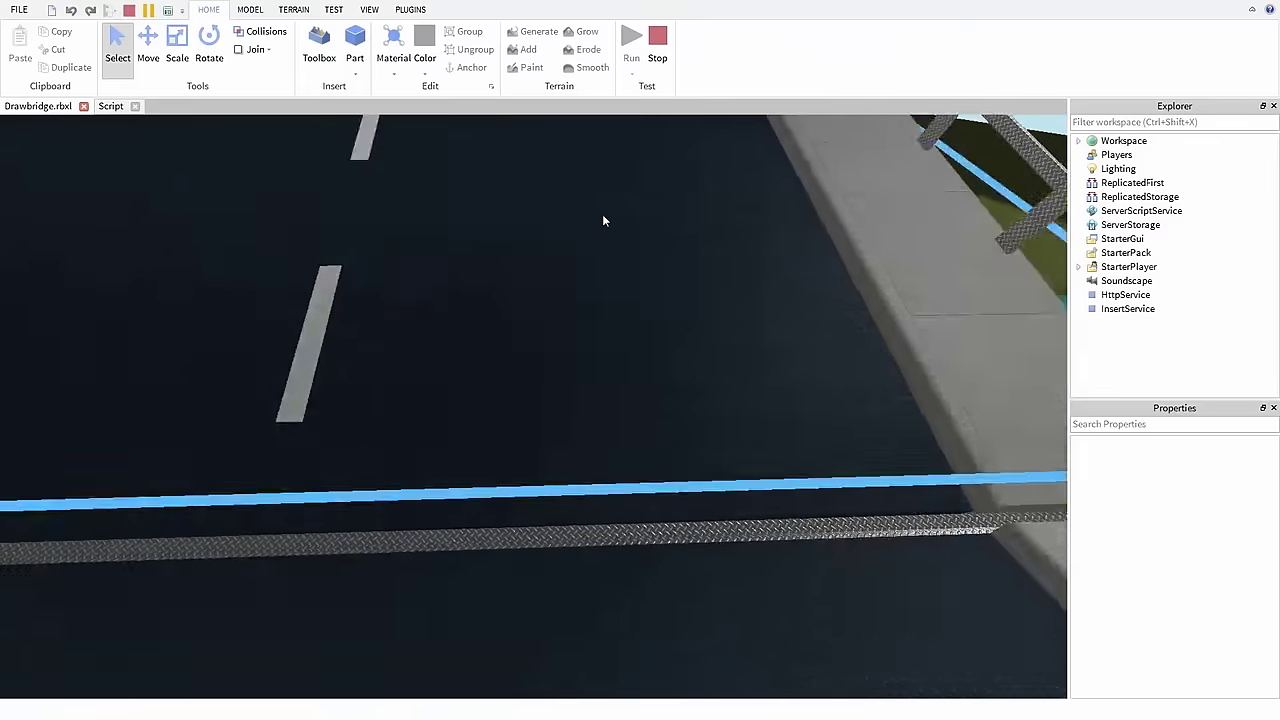